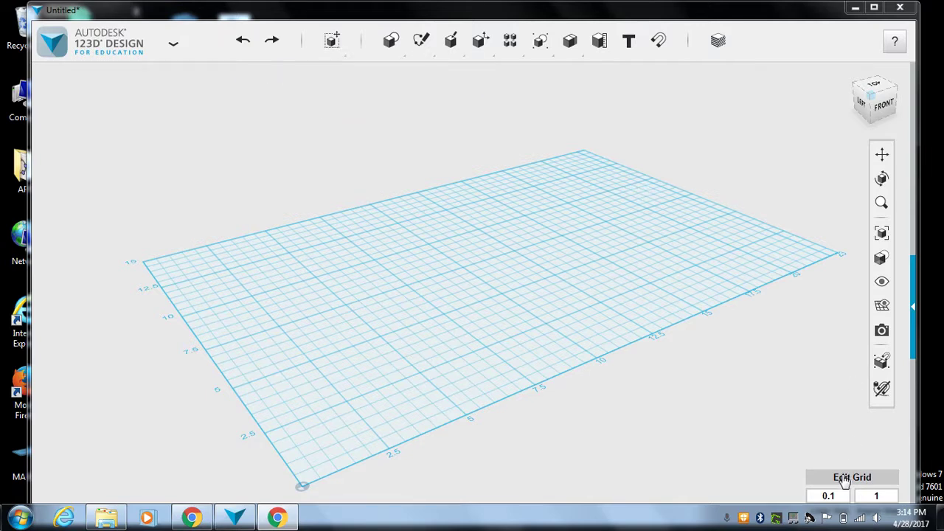
Step: Keep the Dremel Idea Builder preset and set the units and grid snap in preferences
{"action": "left_click", "coordinate": [846, 481]}
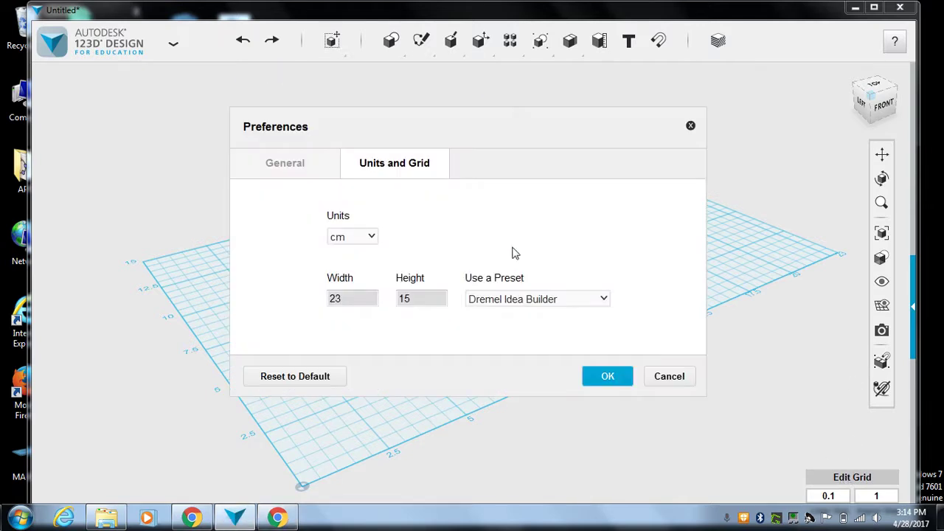
{"action": "left_click", "coordinate": [598, 307]}
{"action": "left_click", "coordinate": [520, 338]}
{"action": "left_click", "coordinate": [373, 239]}
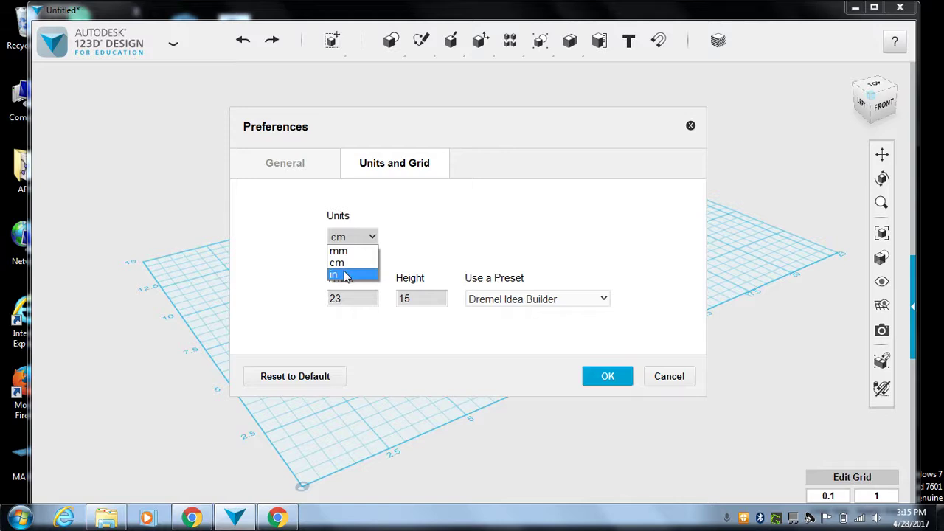
{"action": "left_click", "coordinate": [597, 377]}
{"action": "left_click", "coordinate": [827, 496]}
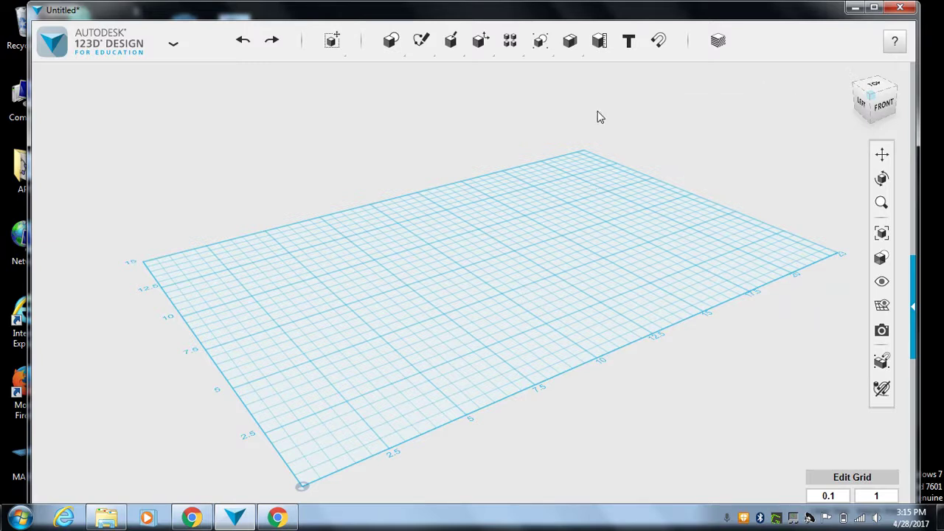
{"action": "mouse_move", "coordinate": [420, 43]}
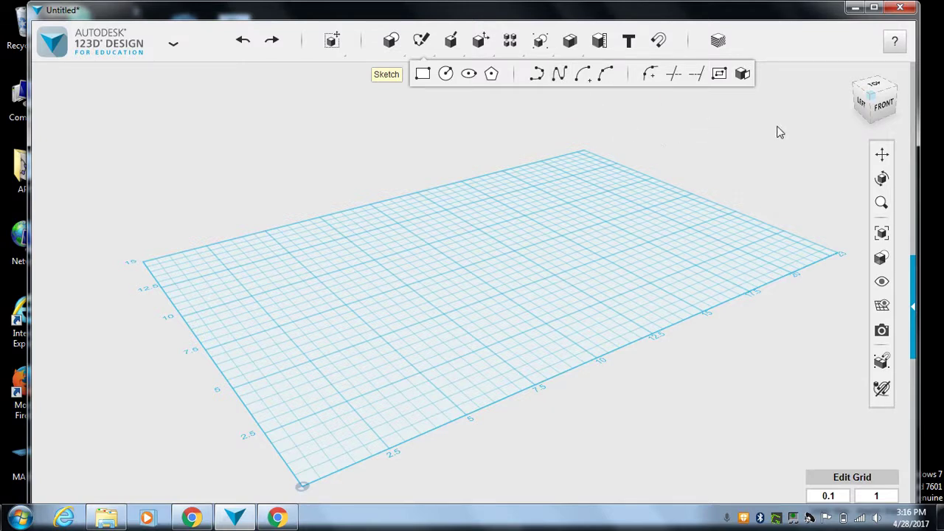
Step: Switch to the Top view and pan the grid so its origin sits bottom-left
{"action": "left_click", "coordinate": [874, 89]}
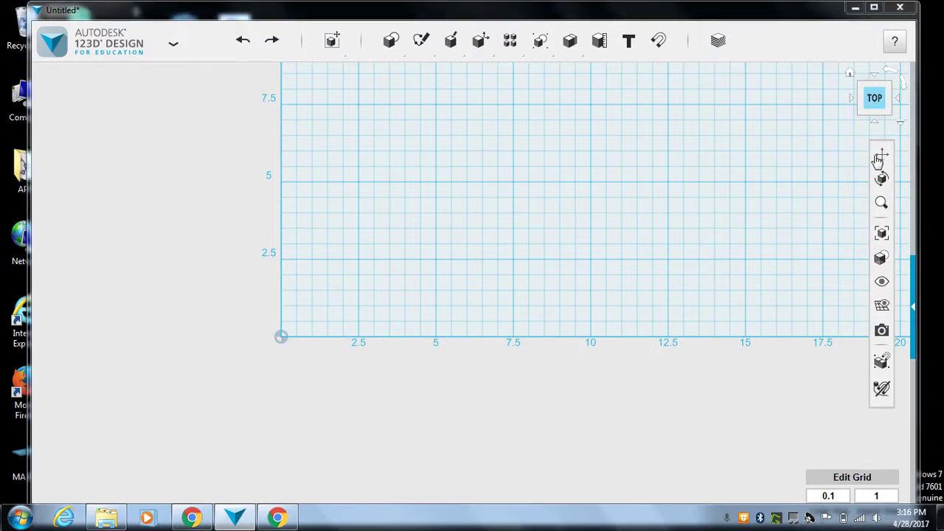
{"action": "left_click", "coordinate": [879, 157]}
{"action": "left_click_drag", "start_coordinate": [710, 169], "coordinate": [470, 342]}
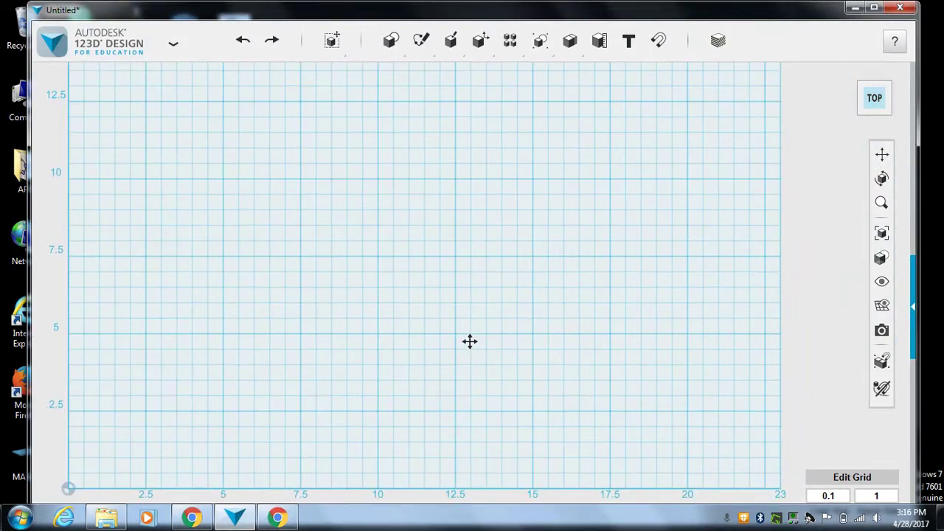
{"action": "scroll", "coordinate": [470, 342], "scroll_direction": "down", "scroll_amount": 2}
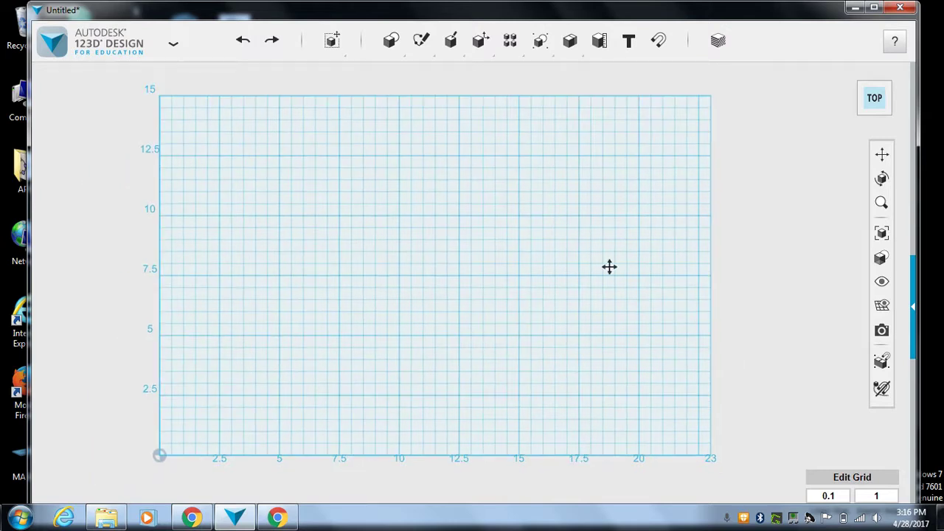
Step: Rotate the top view so the grid runs vertically and fits the window
{"action": "left_click", "coordinate": [900, 88]}
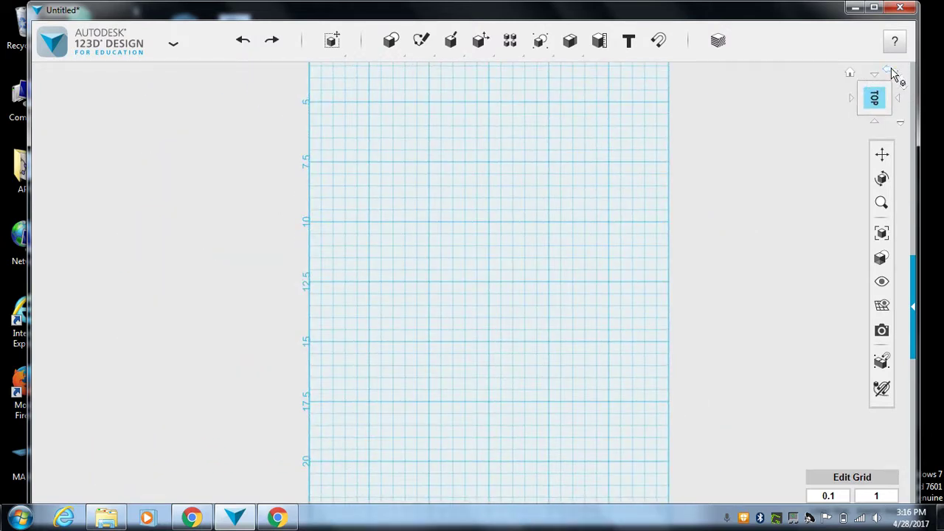
{"action": "left_click", "coordinate": [894, 75]}
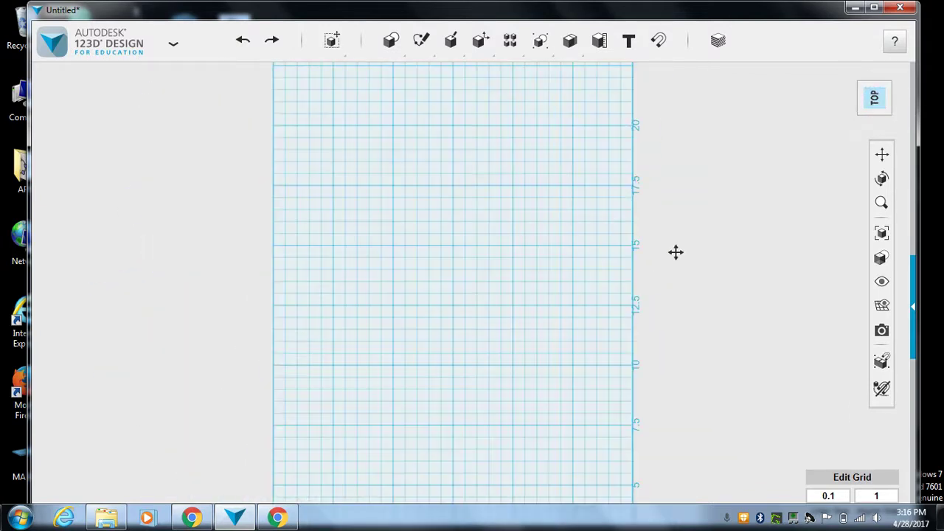
{"action": "scroll", "coordinate": [655, 263], "scroll_direction": "down", "scroll_amount": 1}
{"action": "scroll", "coordinate": [655, 263], "scroll_direction": "down", "scroll_amount": 1}
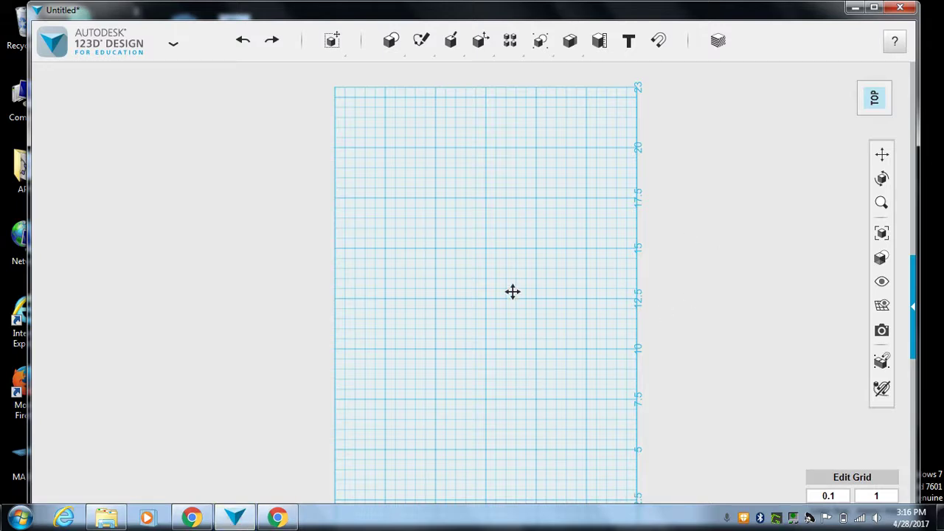
{"action": "middle_click_drag", "start_coordinate": [512, 291], "coordinate": [502, 226]}
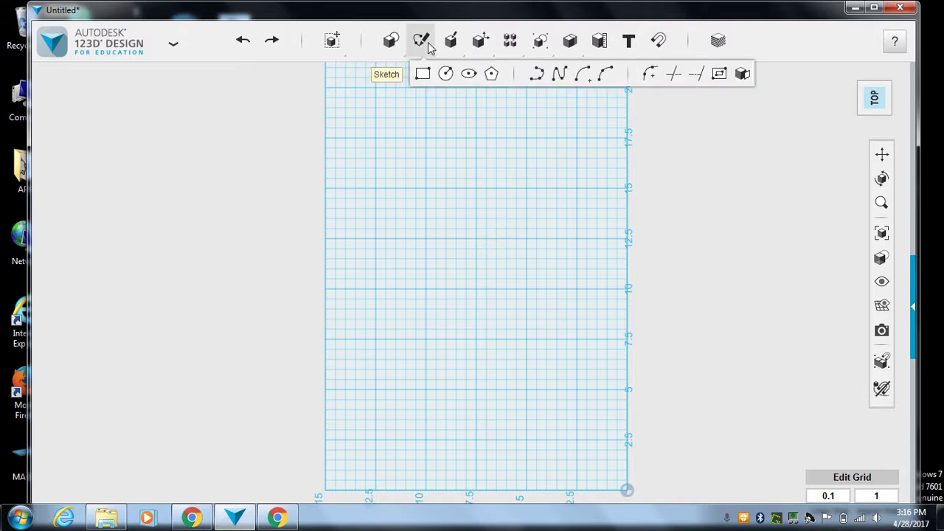
Step: Pick the Spline tool and place the first spline point on the grid
{"action": "left_click", "coordinate": [560, 73]}
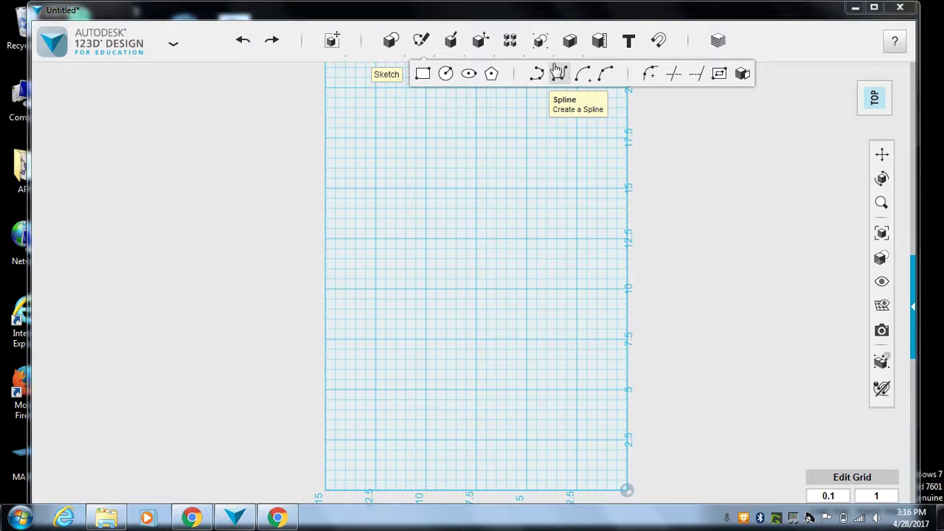
{"action": "left_click", "coordinate": [558, 73]}
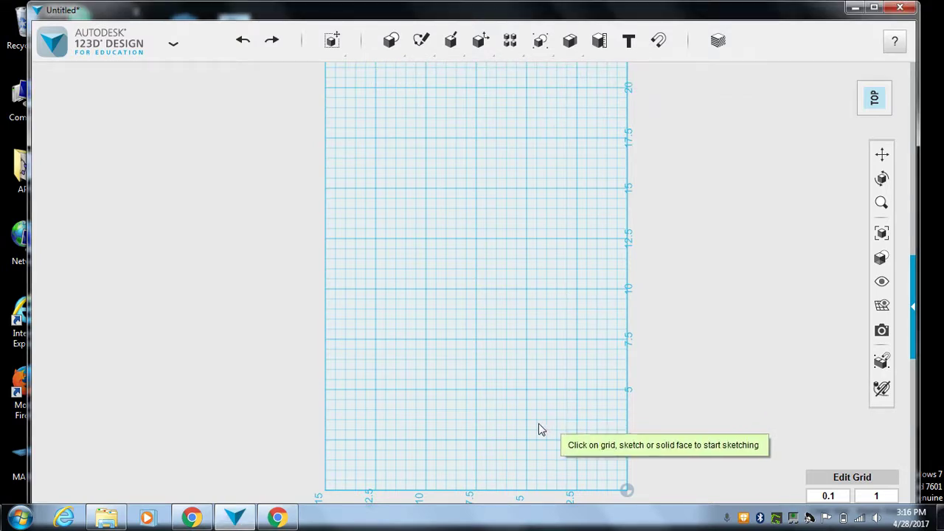
{"action": "left_click", "coordinate": [538, 426]}
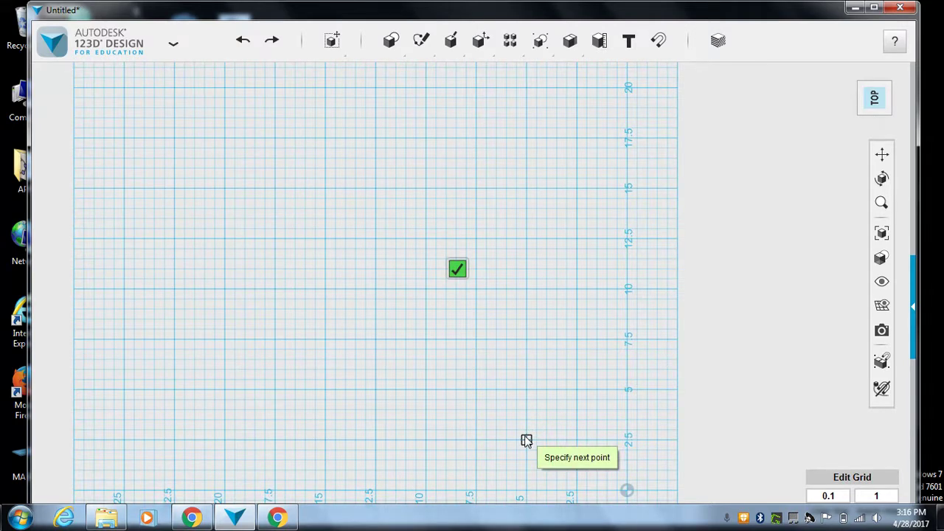
Step: Place spline points leftward along the bottom near the 2.5 line, discarding a misplaced curve
{"action": "left_click", "coordinate": [527, 441]}
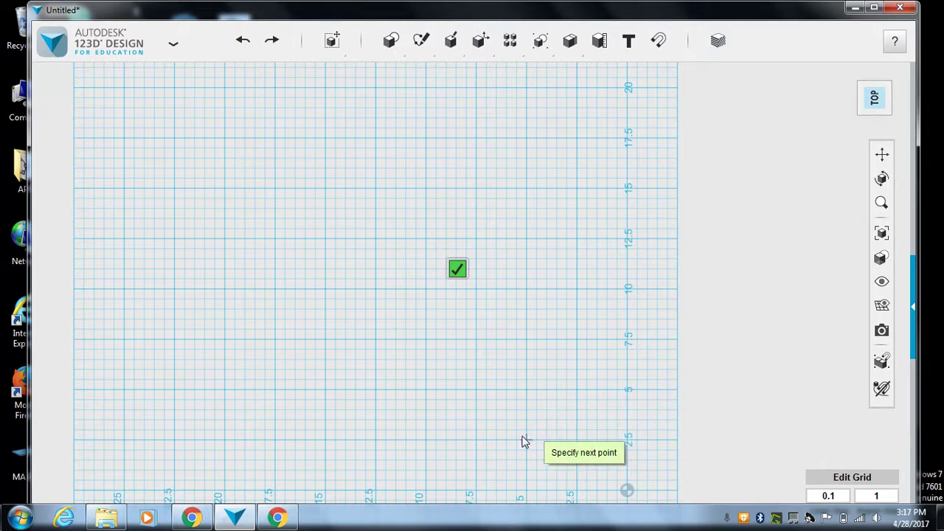
{"action": "left_click", "coordinate": [473, 441]}
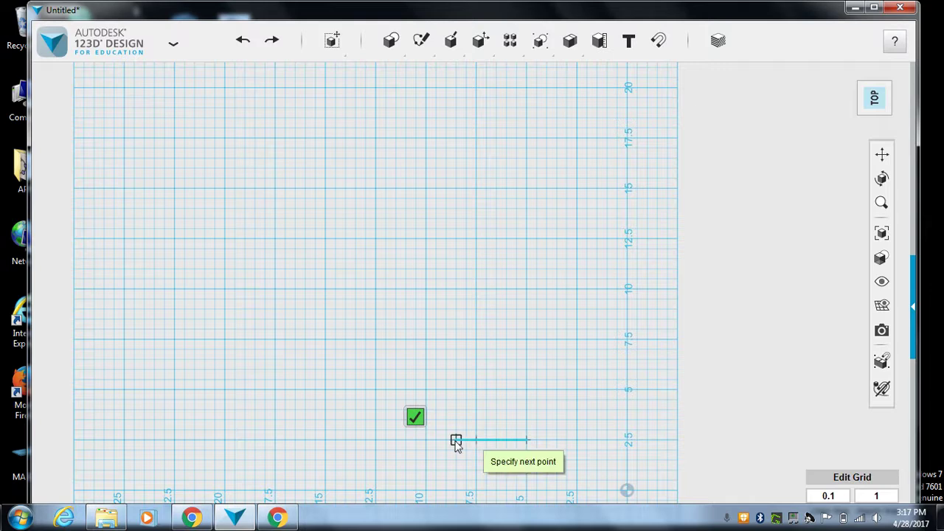
{"action": "left_click", "coordinate": [426, 443]}
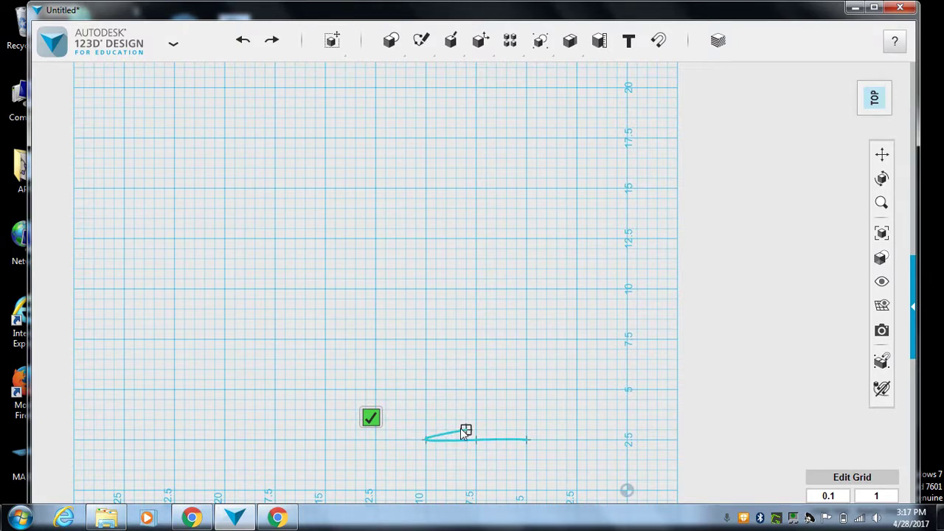
{"action": "left_click", "coordinate": [424, 441]}
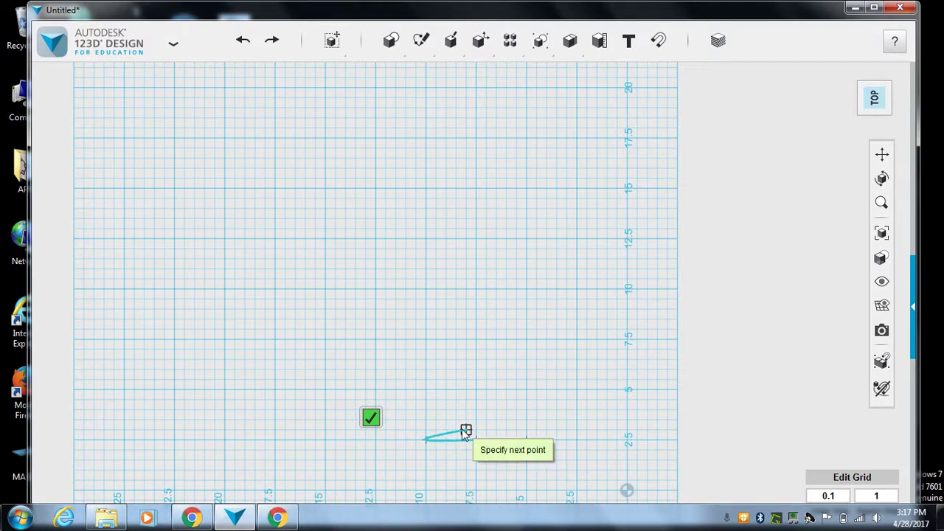
Step: Add spline points up the left, across the top near 18, down the right, closing the oval
{"action": "left_click", "coordinate": [375, 341]}
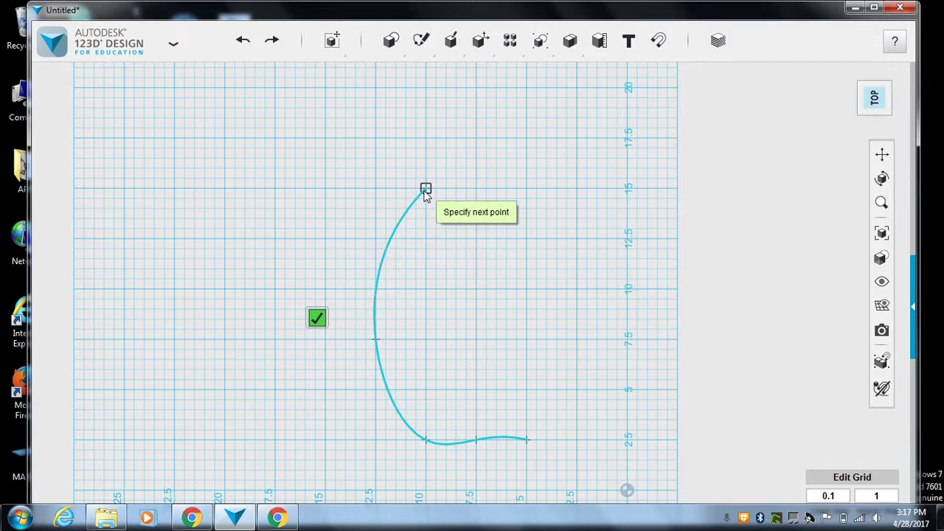
{"action": "left_click", "coordinate": [425, 139]}
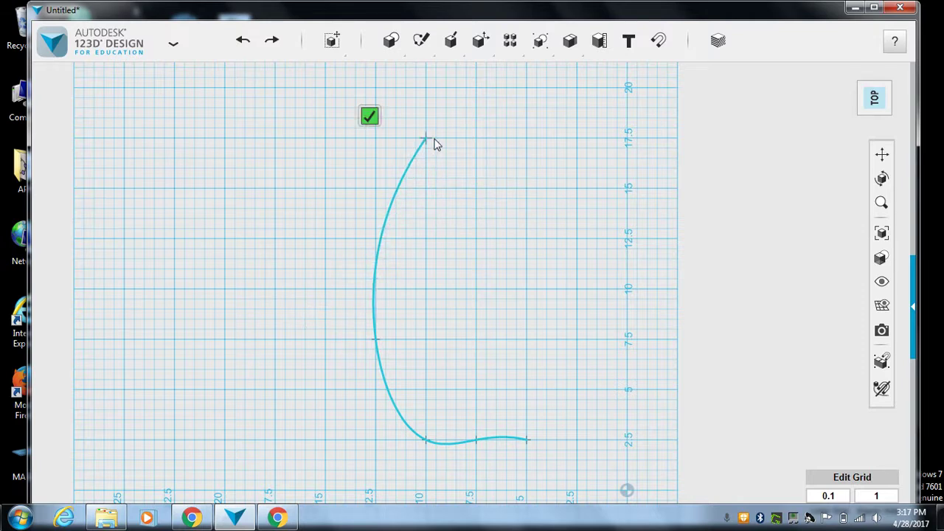
{"action": "left_click", "coordinate": [525, 140]}
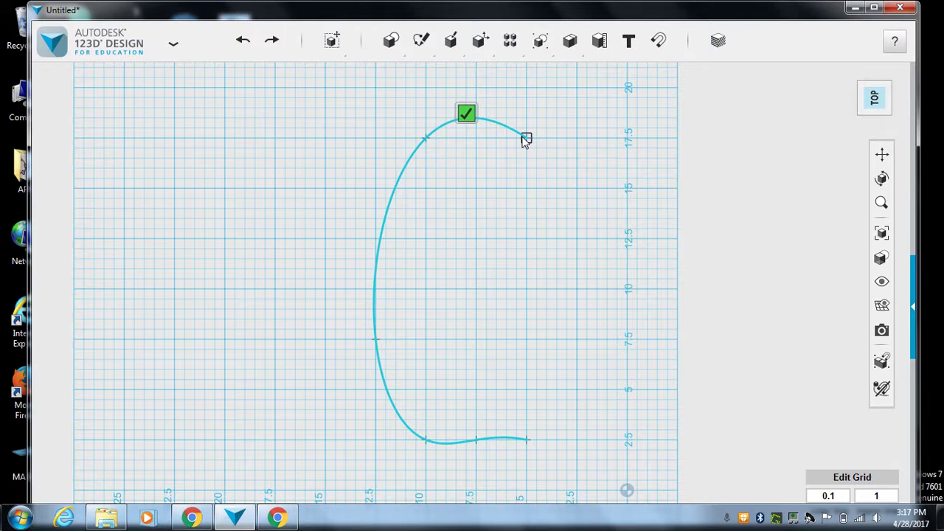
{"action": "left_click", "coordinate": [576, 340]}
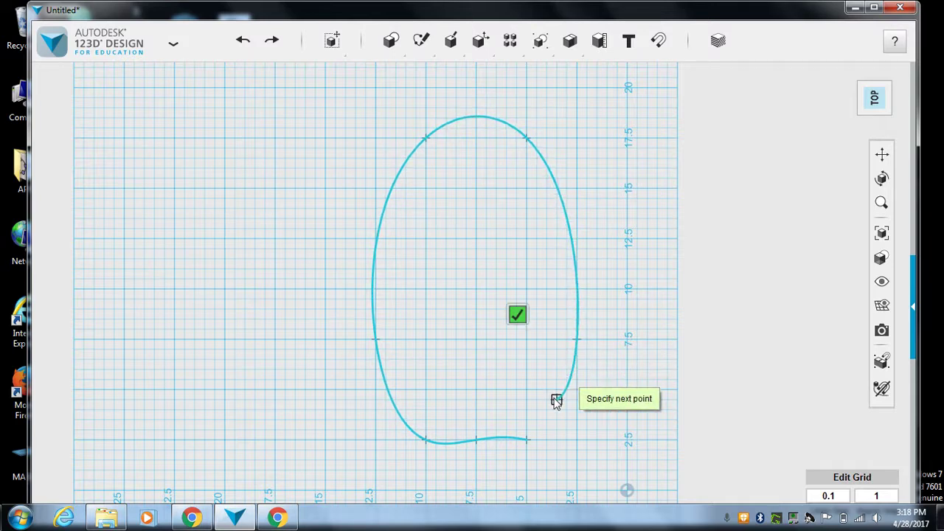
{"action": "left_click", "coordinate": [527, 440]}
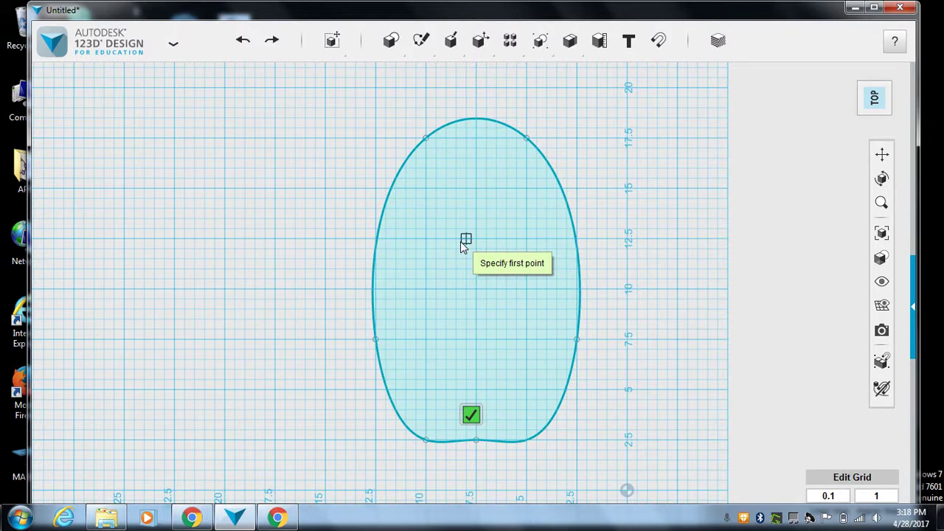
Step: Finish the sketch, return to perspective view, and extrude the oval profile 3.00 cm upward
{"action": "left_click", "coordinate": [470, 416]}
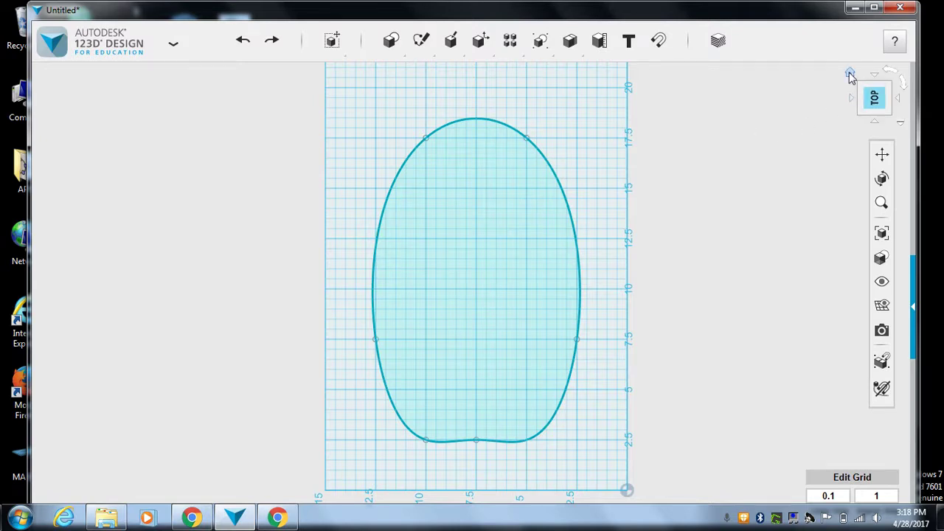
{"action": "left_click", "coordinate": [850, 73]}
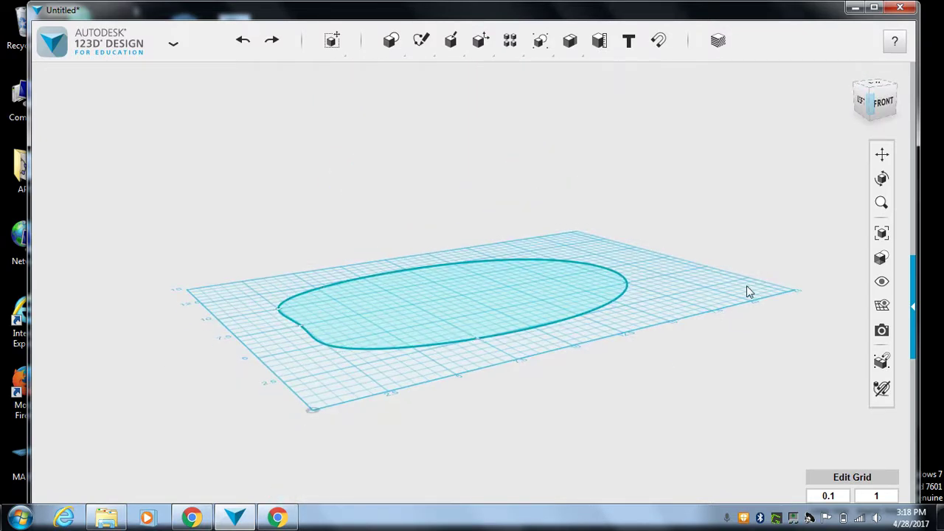
{"action": "mouse_move", "coordinate": [392, 46]}
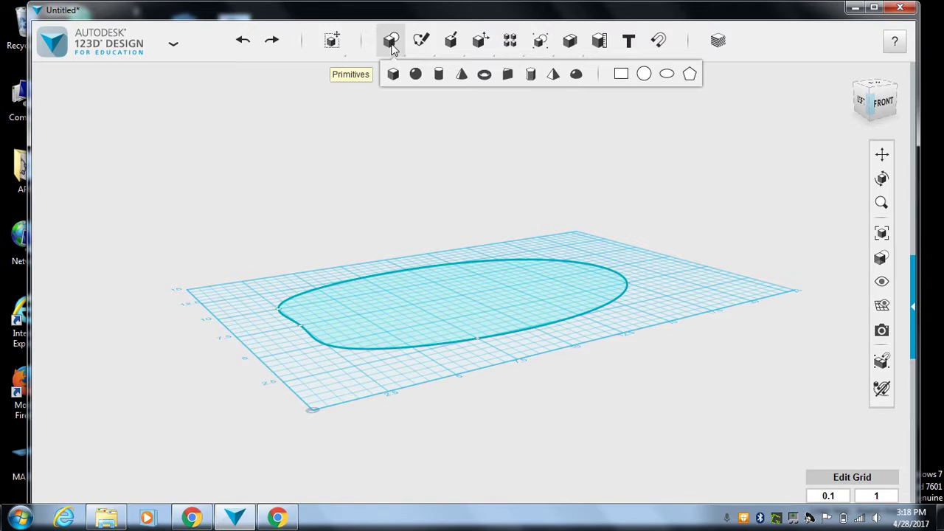
{"action": "mouse_move", "coordinate": [444, 44]}
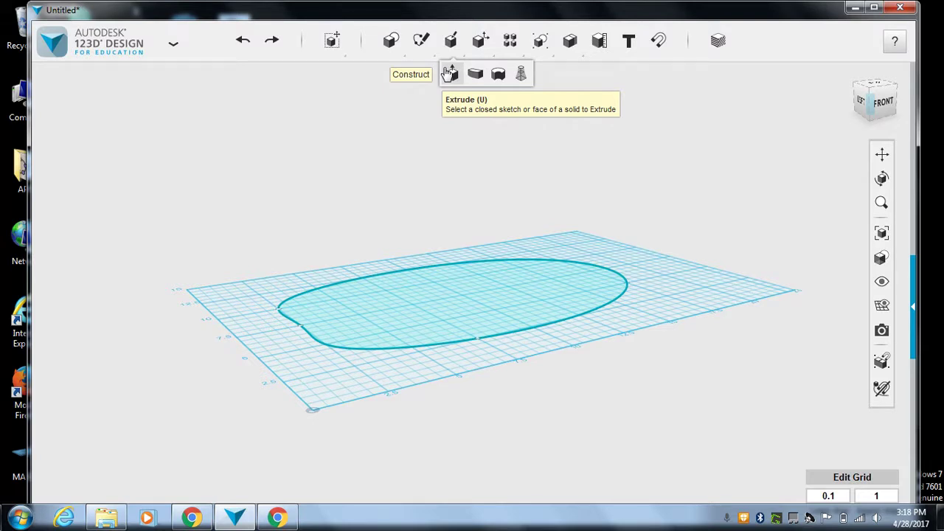
{"action": "left_click", "coordinate": [450, 74]}
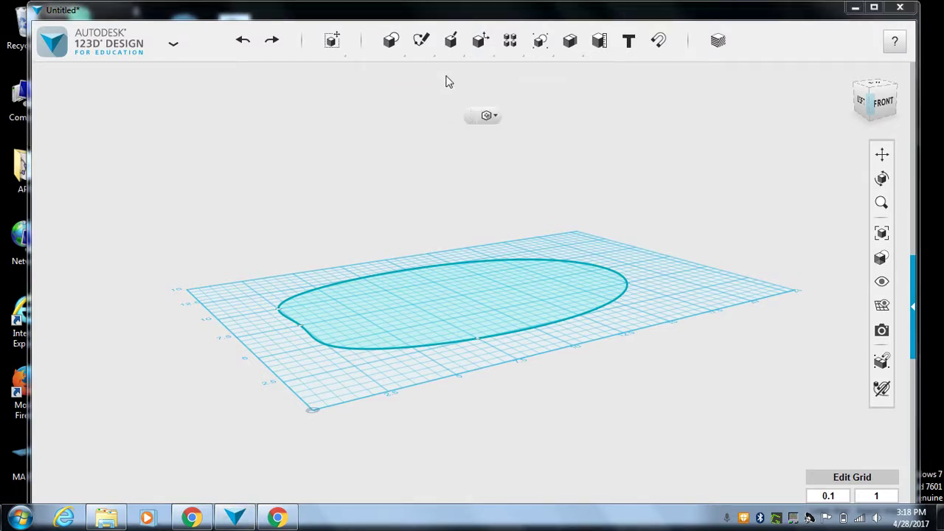
{"action": "left_click", "coordinate": [456, 308]}
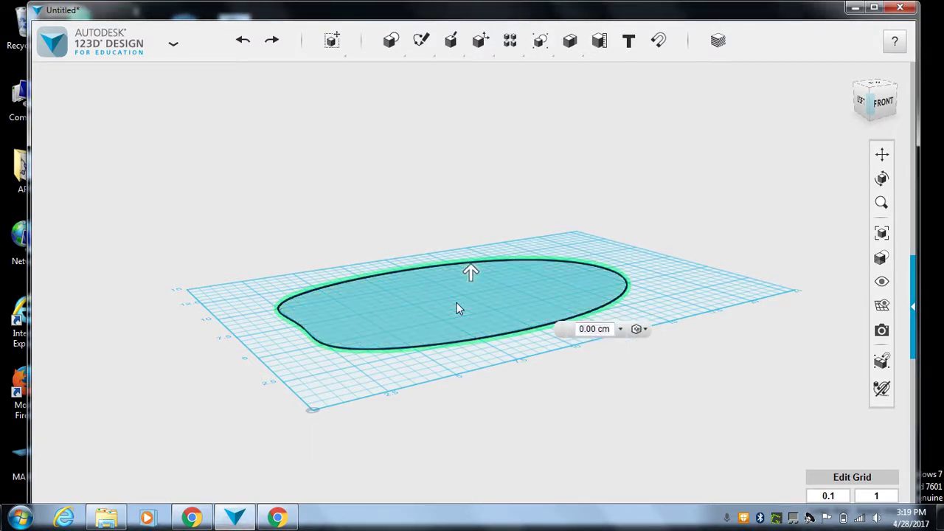
{"action": "left_click", "coordinate": [461, 289]}
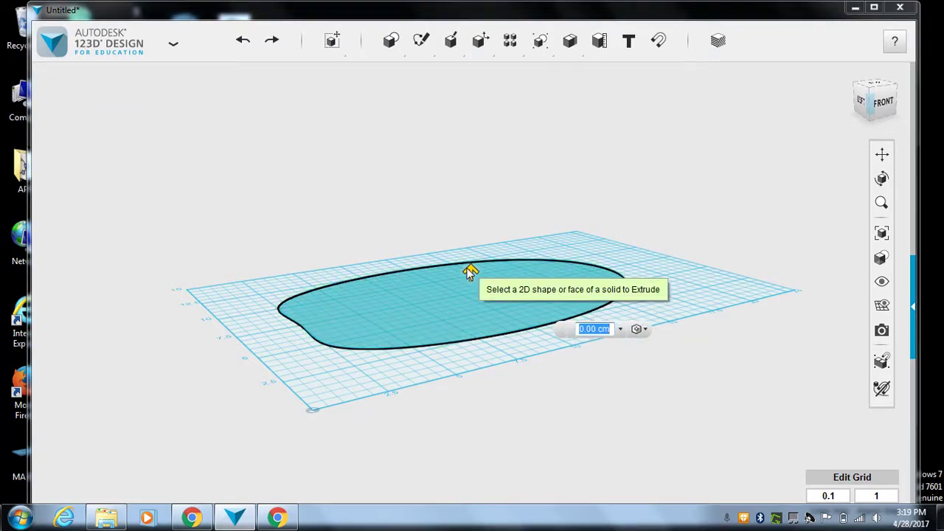
{"action": "left_click_drag", "start_coordinate": [470, 273], "coordinate": [457, 199]}
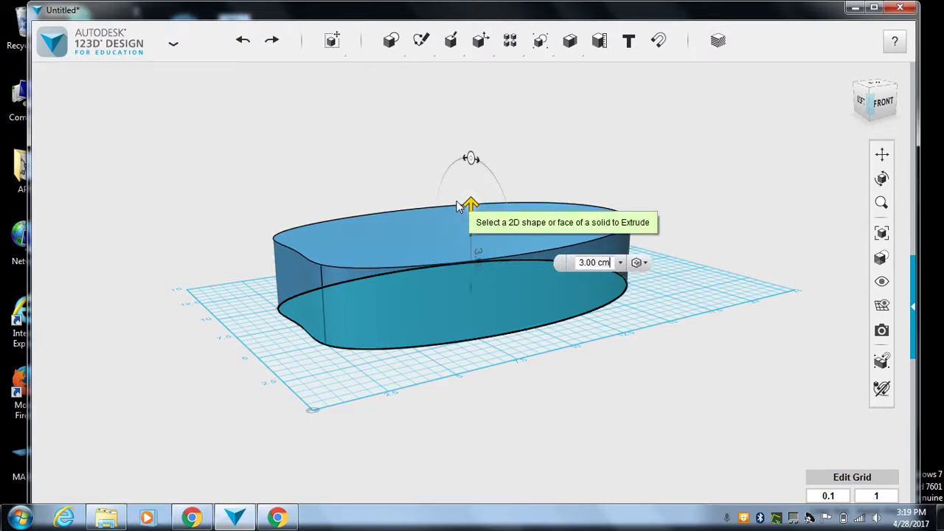
{"action": "left_click", "coordinate": [670, 308]}
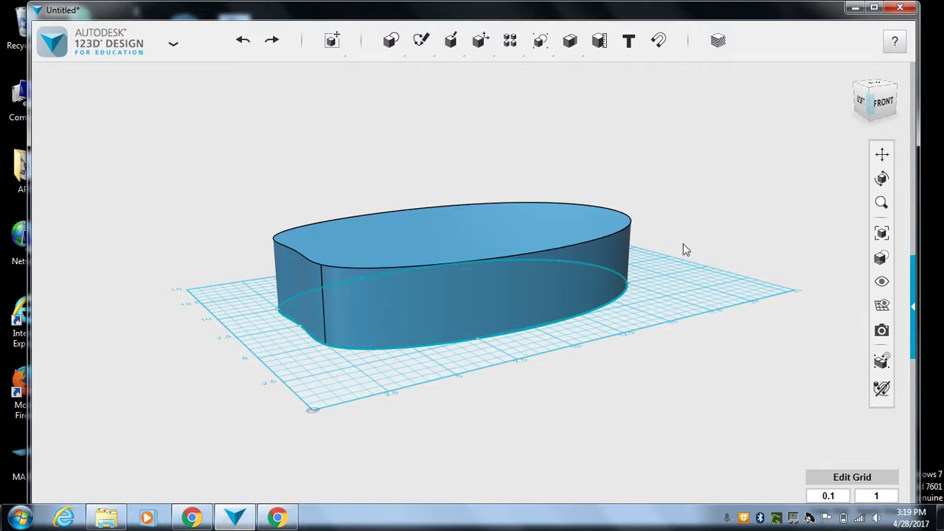
Step: Fillet the hull's bottom edge, dragging the radius slightly larger before applying
{"action": "mouse_move", "coordinate": [477, 45]}
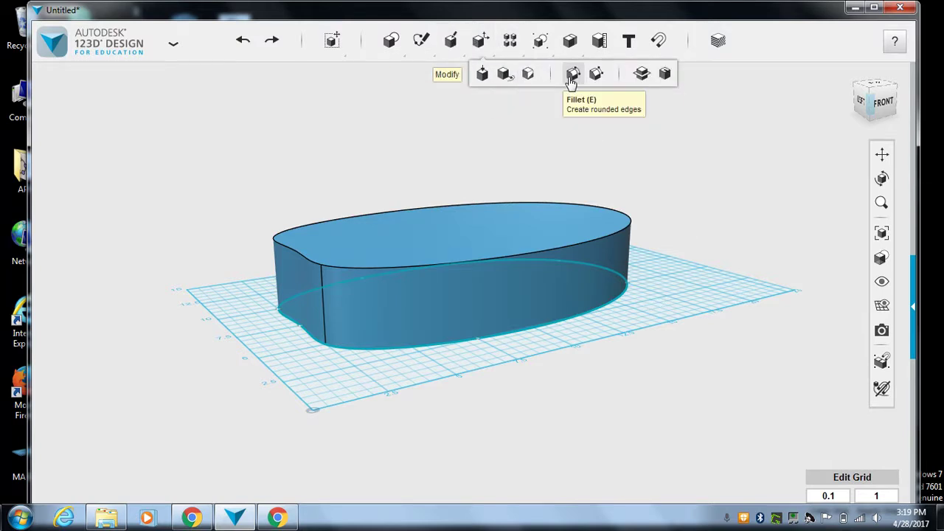
{"action": "left_click", "coordinate": [574, 74]}
{"action": "left_click", "coordinate": [558, 325]}
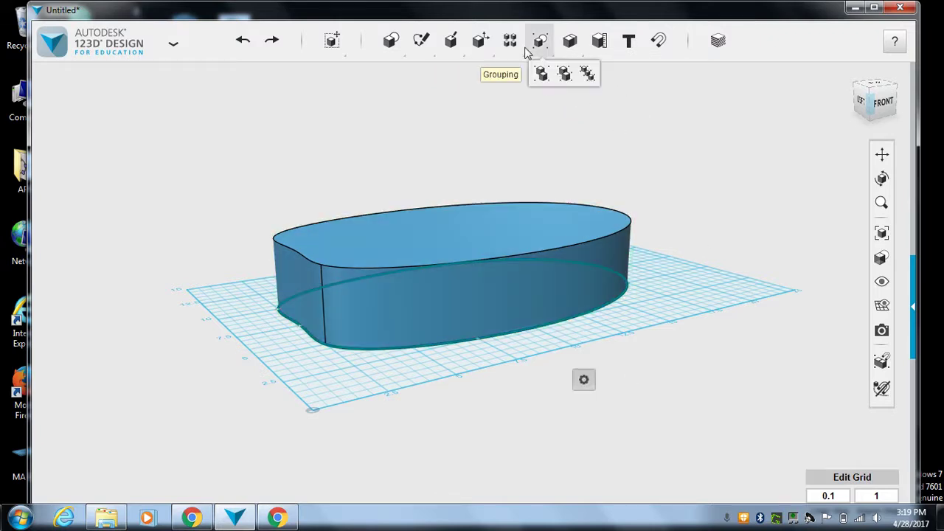
{"action": "mouse_move", "coordinate": [508, 46]}
{"action": "mouse_move", "coordinate": [481, 40]}
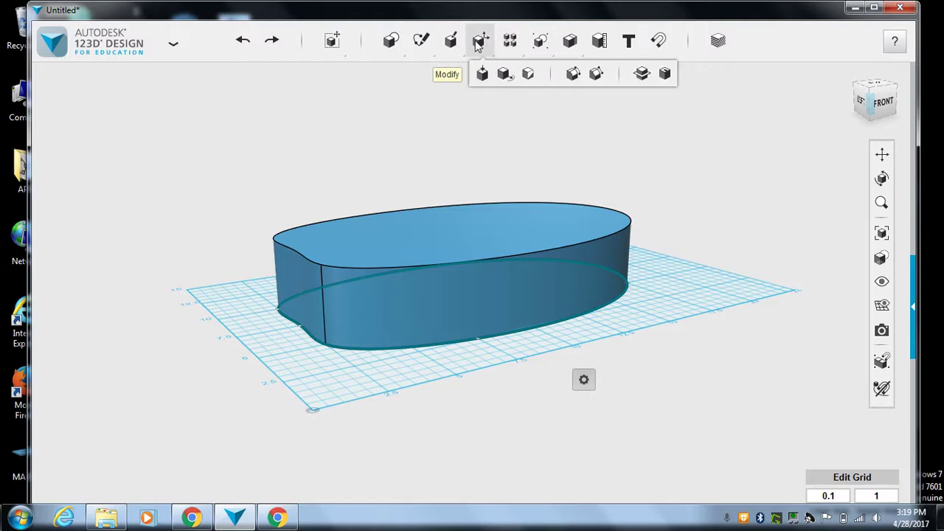
{"action": "left_click", "coordinate": [572, 75]}
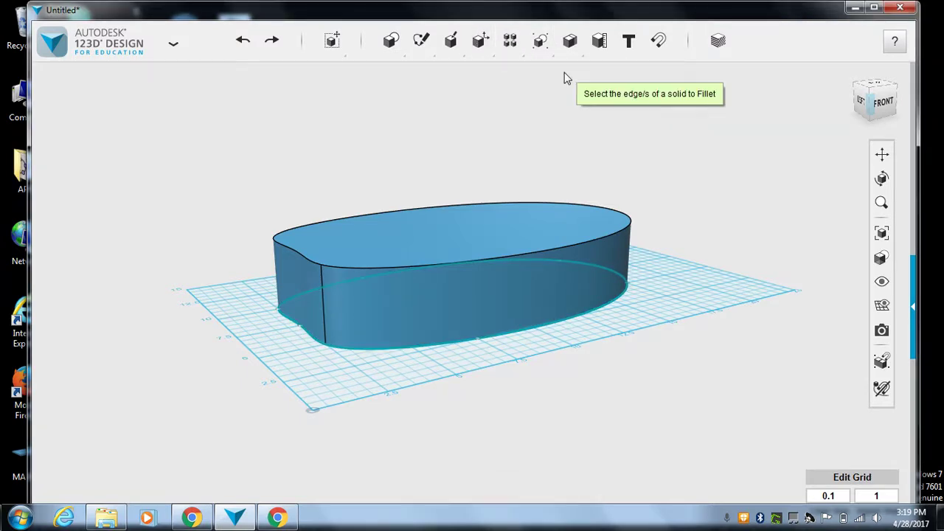
{"action": "left_click", "coordinate": [572, 321]}
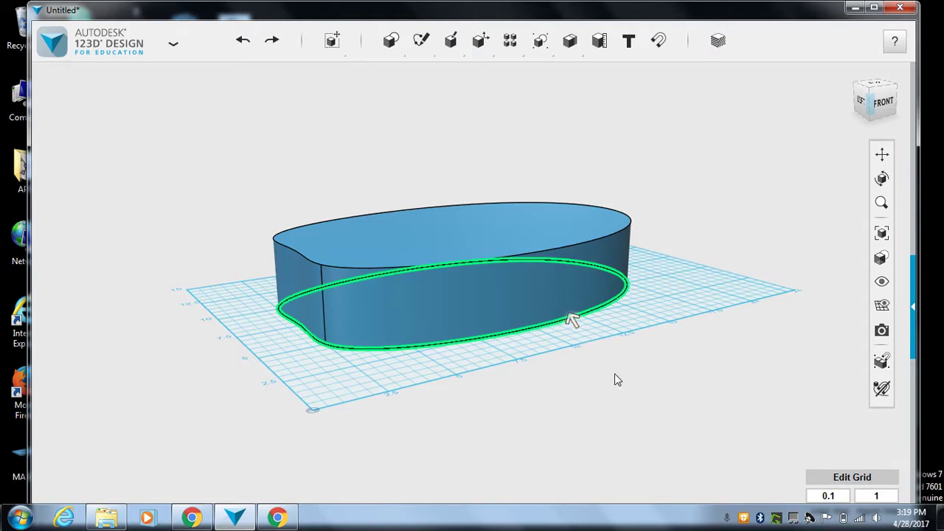
{"action": "left_click", "coordinate": [572, 322]}
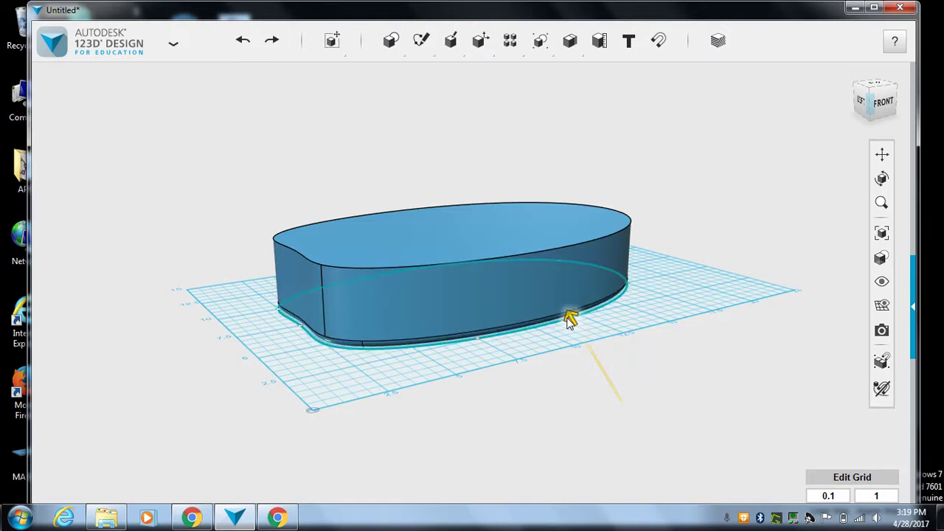
{"action": "left_click_drag", "start_coordinate": [570, 317], "coordinate": [565, 313]}
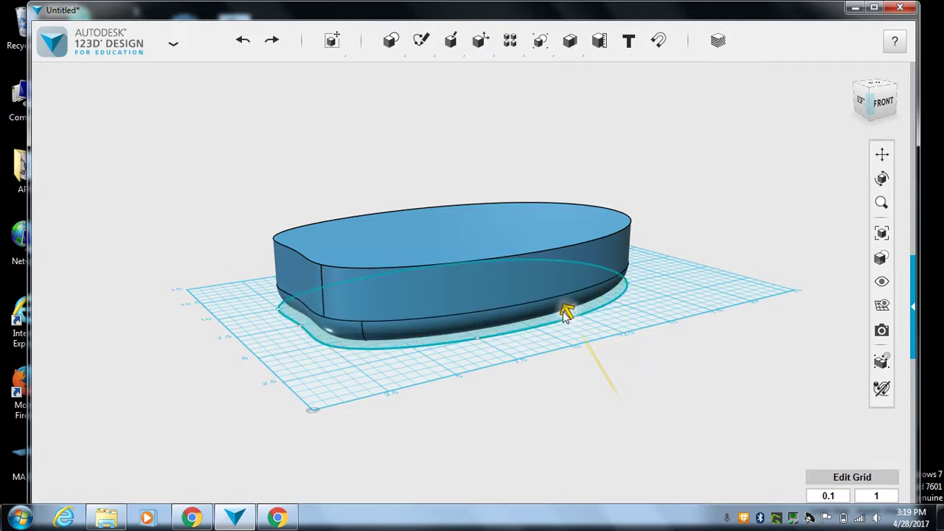
{"action": "left_click_drag", "start_coordinate": [566, 313], "coordinate": [563, 311]}
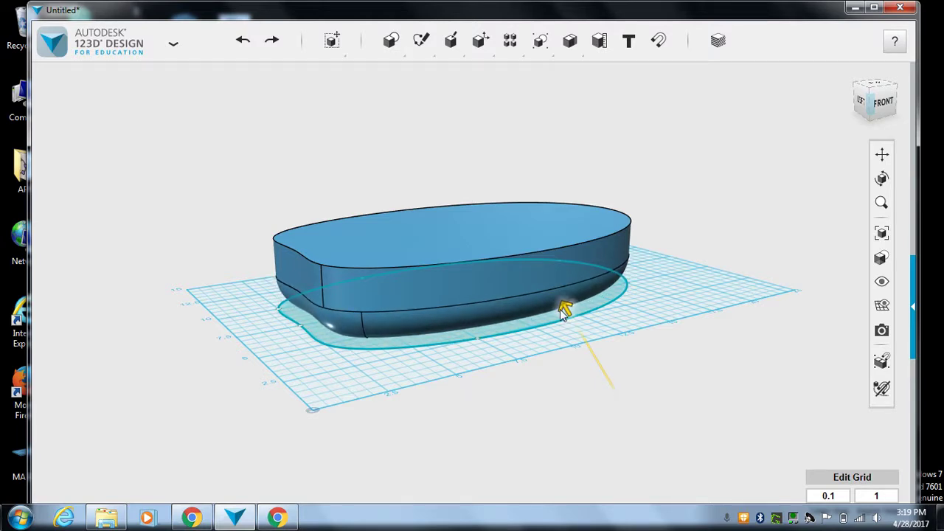
{"action": "left_click_drag", "start_coordinate": [563, 310], "coordinate": [564, 311]}
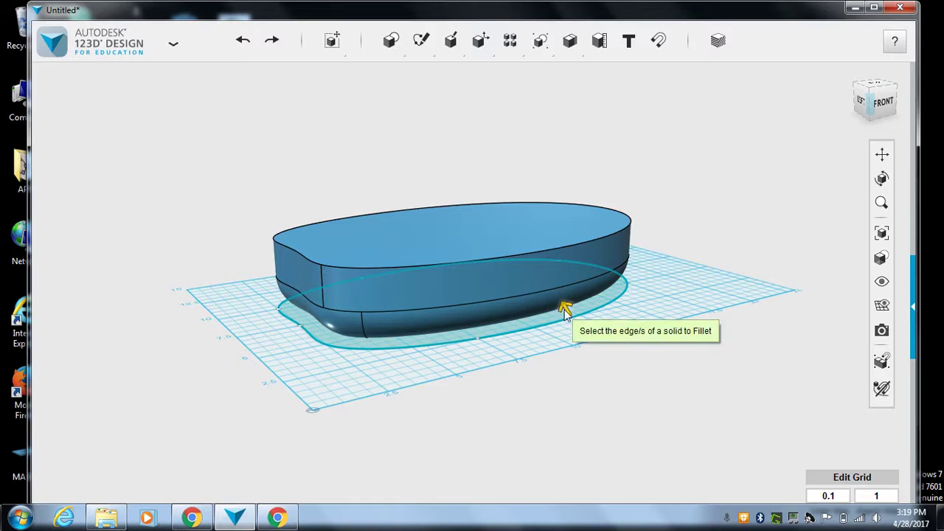
{"action": "left_click", "coordinate": [689, 292]}
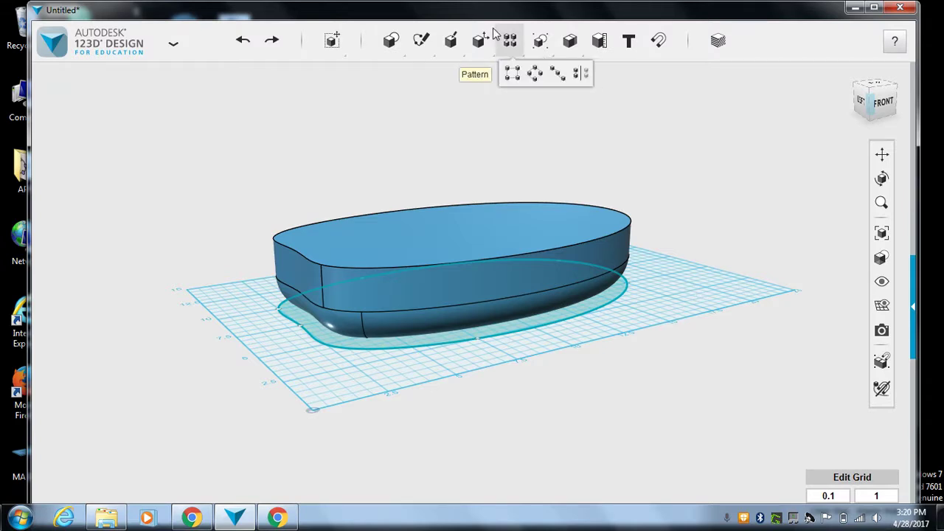
{"action": "mouse_move", "coordinate": [480, 45]}
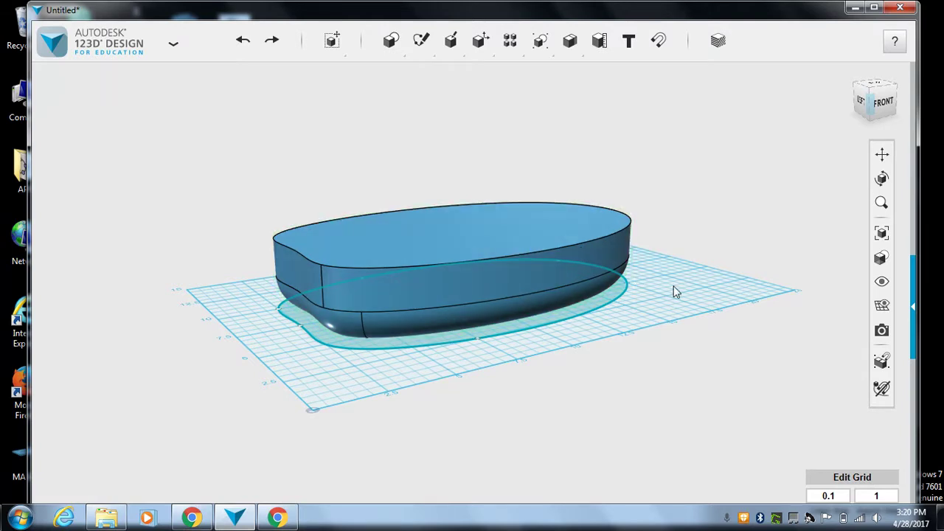
{"action": "left_click", "coordinate": [582, 243]}
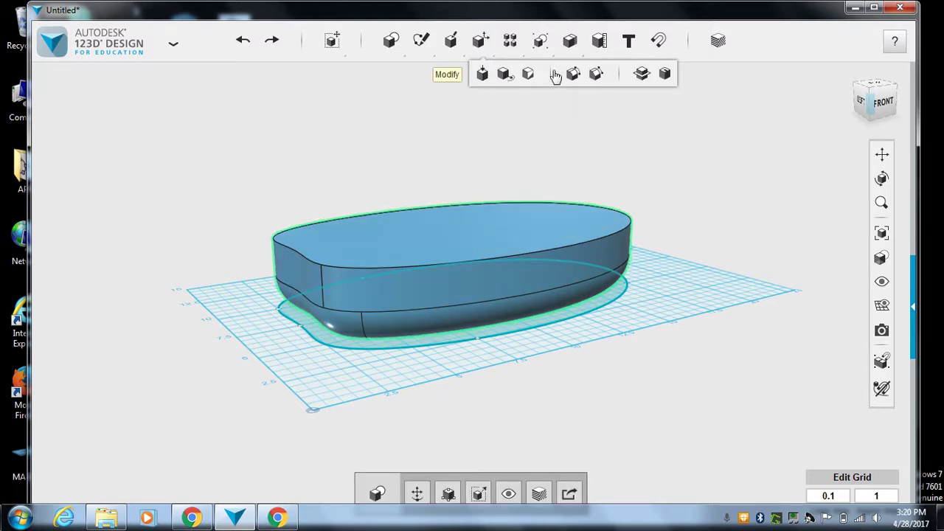
{"action": "left_click", "coordinate": [596, 74]}
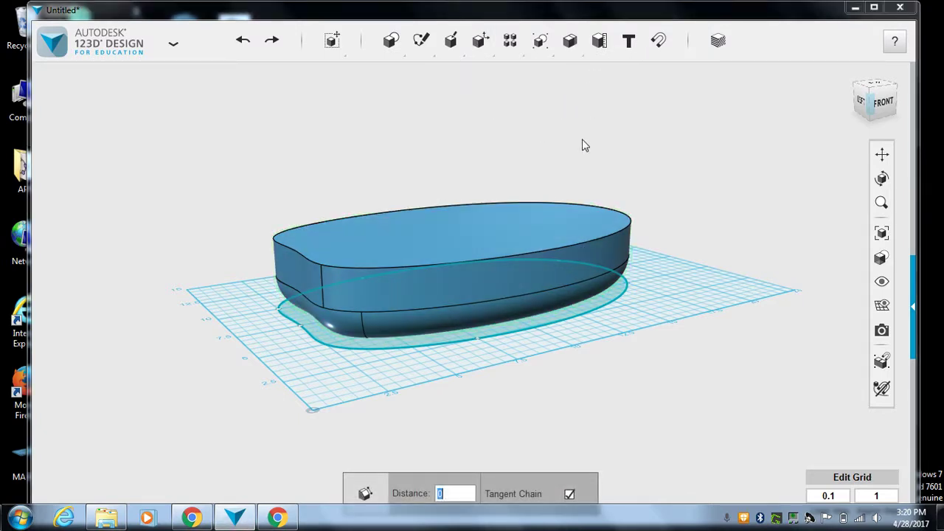
{"action": "left_click", "coordinate": [575, 243]}
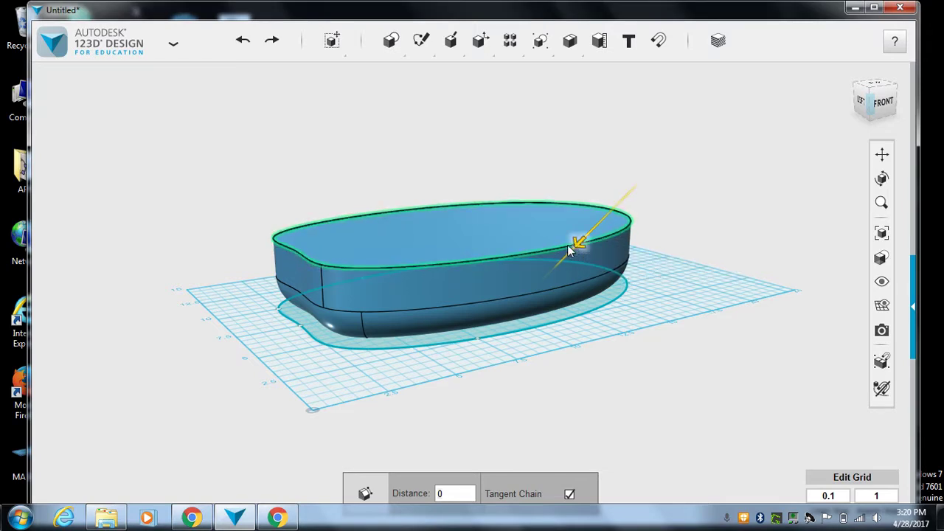
{"action": "left_click_drag", "start_coordinate": [569, 251], "coordinate": [565, 259]}
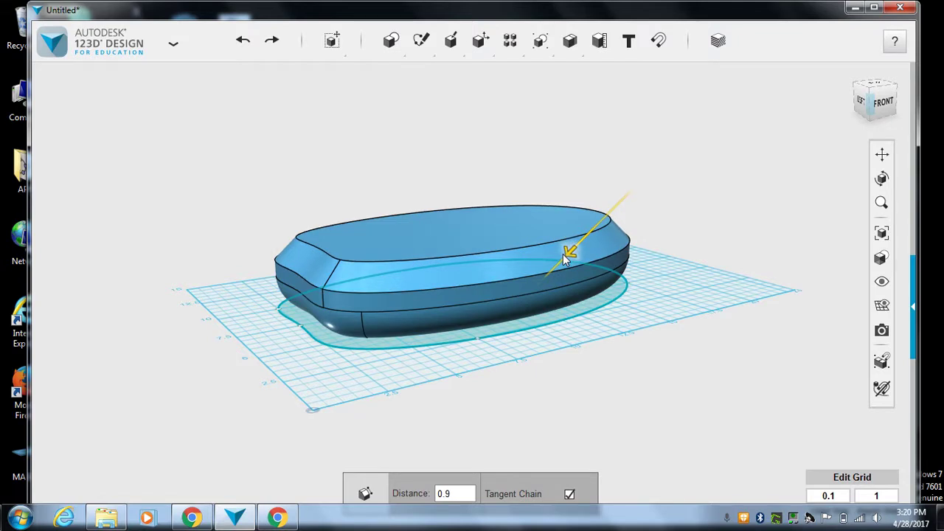
{"action": "left_click_drag", "start_coordinate": [564, 257], "coordinate": [565, 248]}
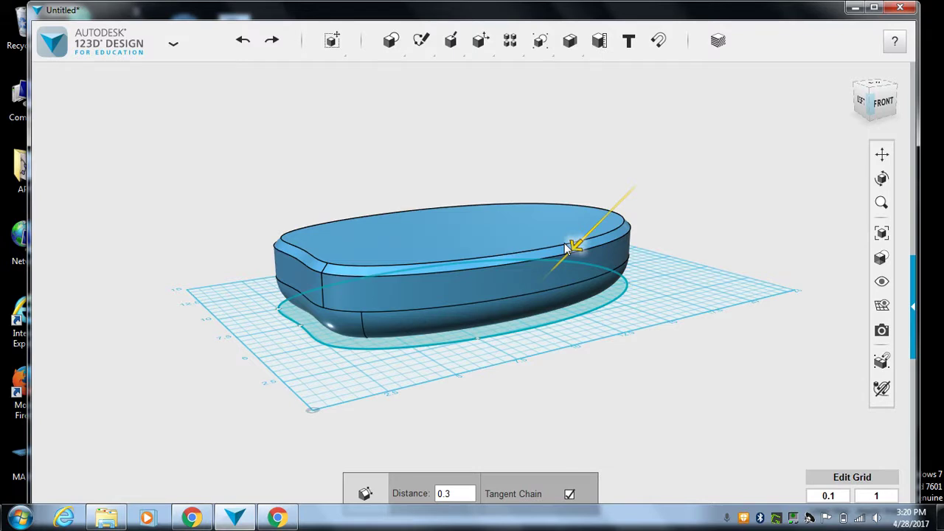
{"action": "left_click_drag", "start_coordinate": [565, 248], "coordinate": [565, 246]}
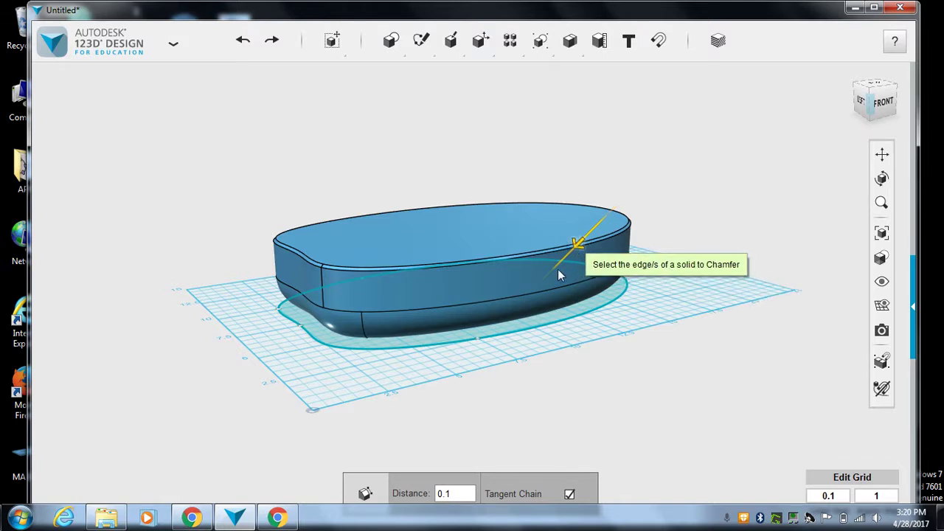
{"action": "left_click", "coordinate": [441, 494]}
{"action": "key", "text": "BackSpace"}
{"action": "key", "text": "BackSpace"}
{"action": "key", "text": "BackSpace"}
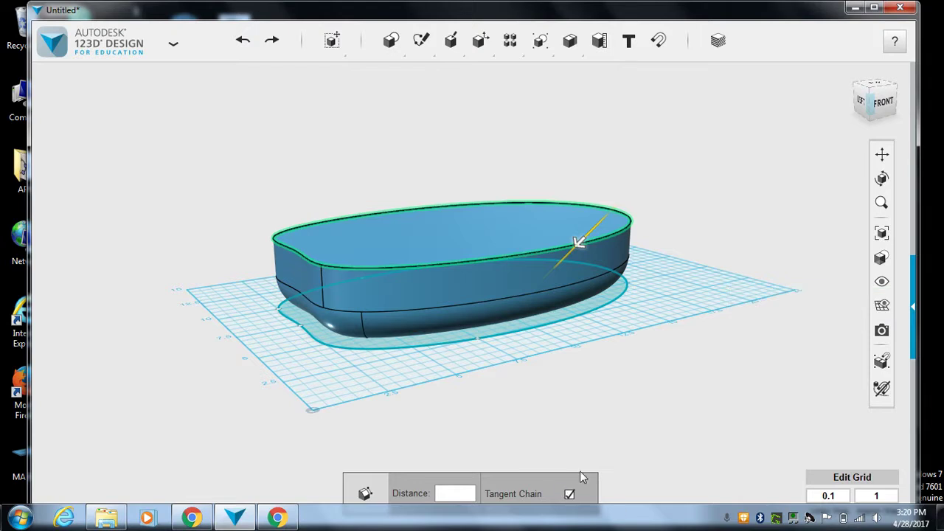
{"action": "key", "text": "Escape"}
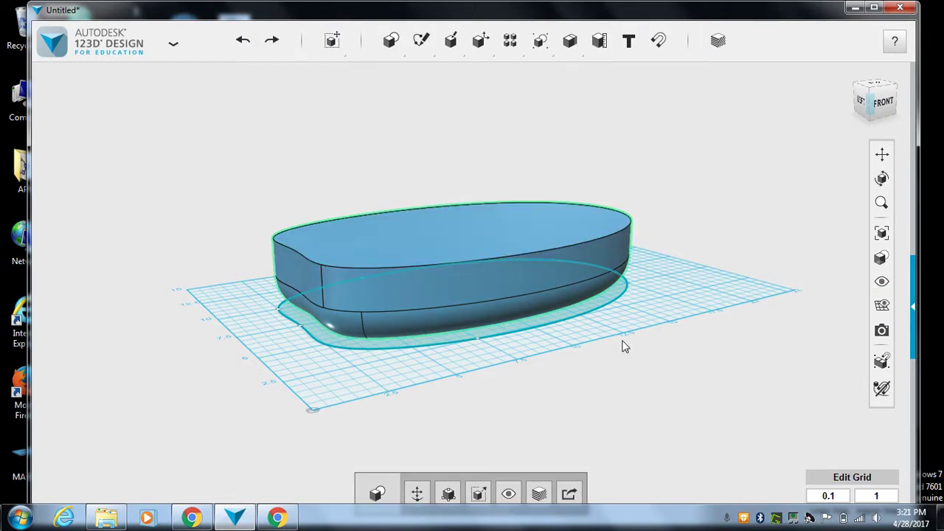
Step: Duplicate the hull solid with Ctrl+T and shift the copy 4.10 cm right
{"action": "left_click", "coordinate": [650, 294]}
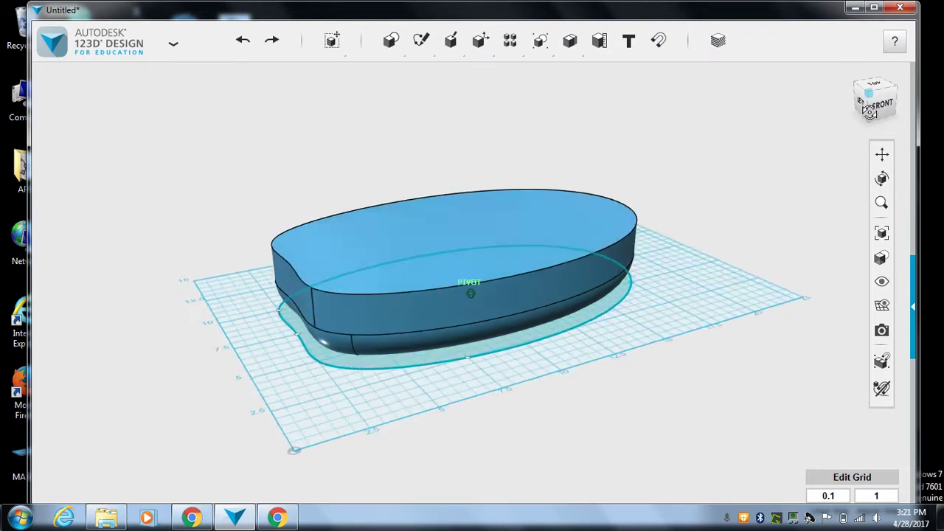
{"action": "mouse_move", "coordinate": [867, 116]}
{"action": "left_mouse_down"}
{"action": "mouse_move", "coordinate": [870, 140]}
{"action": "mouse_move", "coordinate": [869, 125]}
{"action": "left_mouse_up"}
{"action": "left_click", "coordinate": [485, 284]}
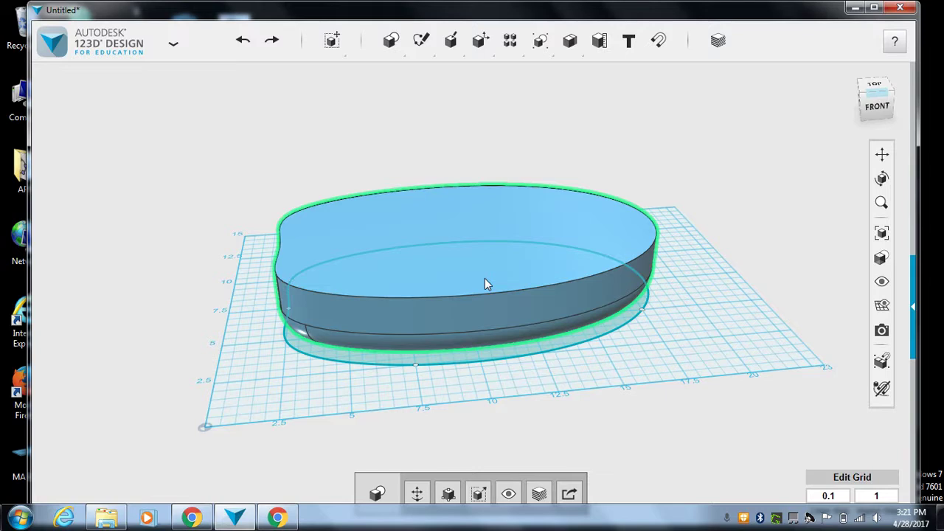
{"action": "key", "text": "ctrl+t"}
{"action": "left_click_drag", "start_coordinate": [517, 271], "coordinate": [610, 253]}
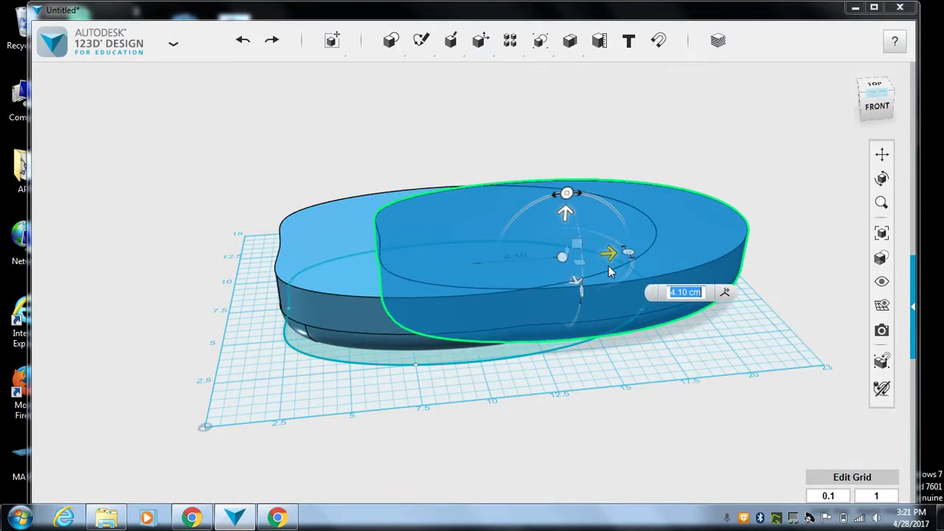
{"action": "key", "text": "Escape"}
Step: Scale the copy uniformly by 0.93 and move it forward and right
{"action": "left_click", "coordinate": [707, 241]}
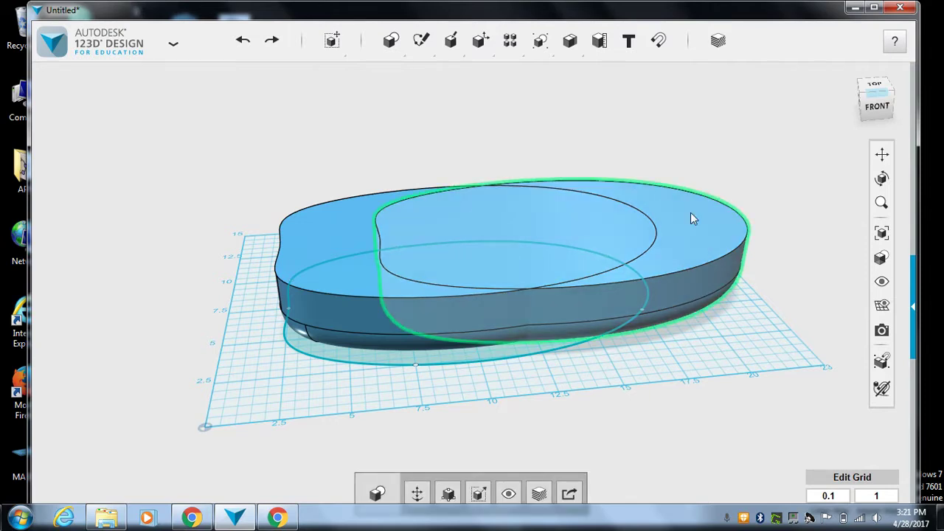
{"action": "left_click", "coordinate": [478, 493]}
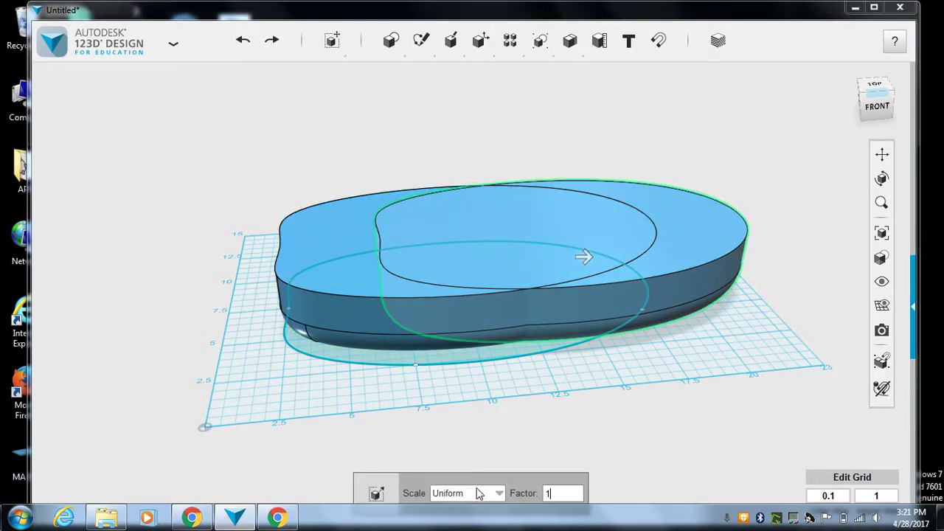
{"action": "left_click", "coordinate": [537, 493]}
{"action": "key", "text": "BackSpace"}
{"action": "type", "text": "0.93"}
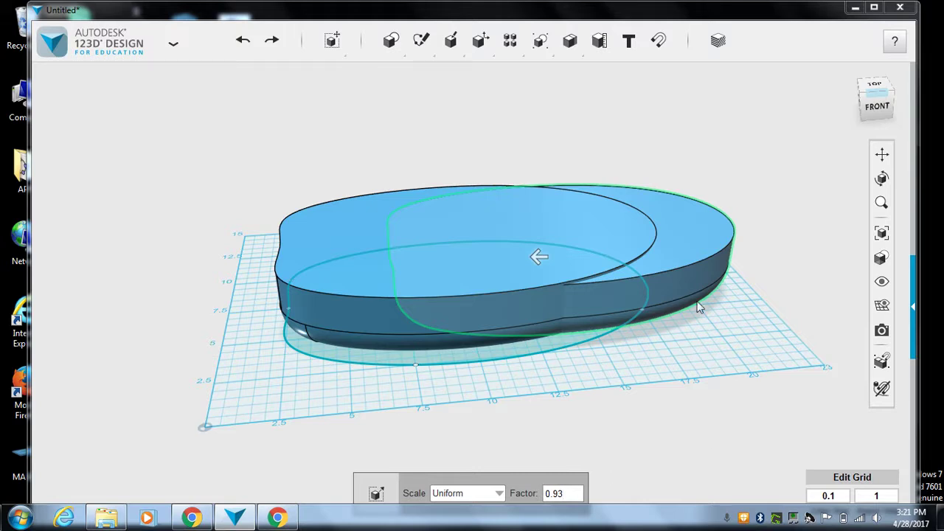
{"action": "left_click", "coordinate": [687, 249]}
{"action": "left_click_drag", "start_coordinate": [712, 256], "coordinate": [756, 308]}
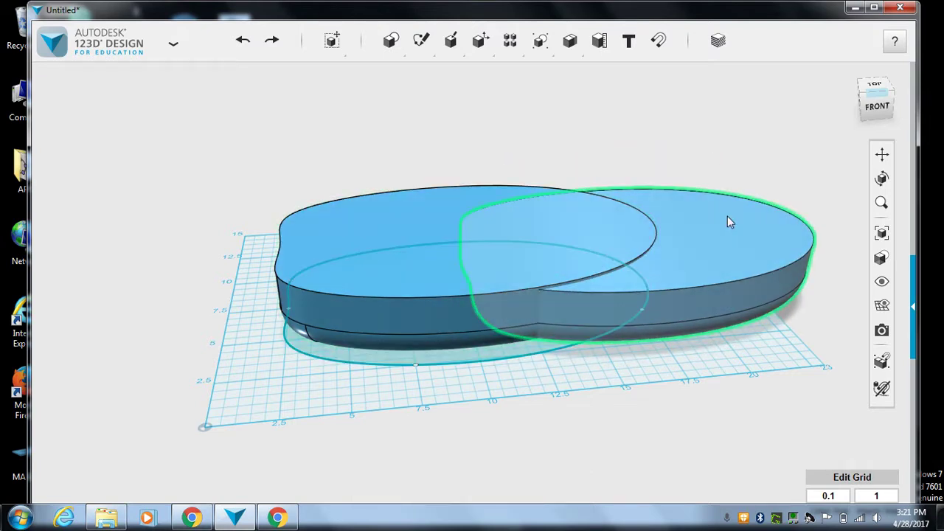
Step: Extrude the scaled copy's top face upward by 1.00 cm
{"action": "mouse_move", "coordinate": [422, 44]}
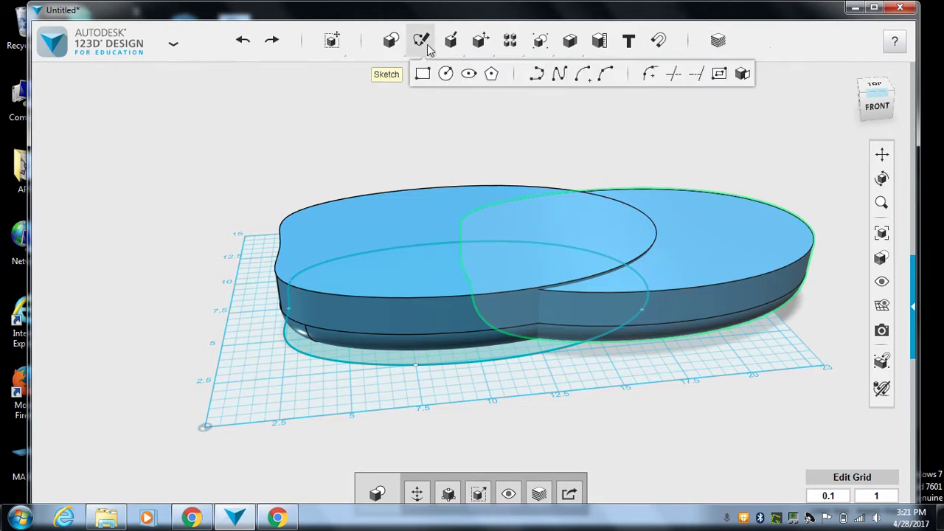
{"action": "left_click", "coordinate": [450, 76]}
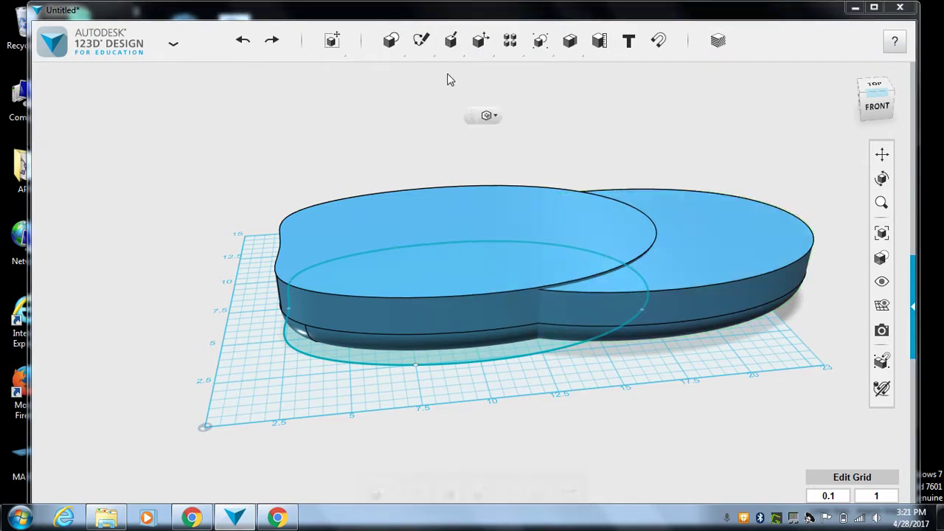
{"action": "left_click", "coordinate": [715, 255]}
{"action": "left_click_drag", "start_coordinate": [722, 234], "coordinate": [720, 213]}
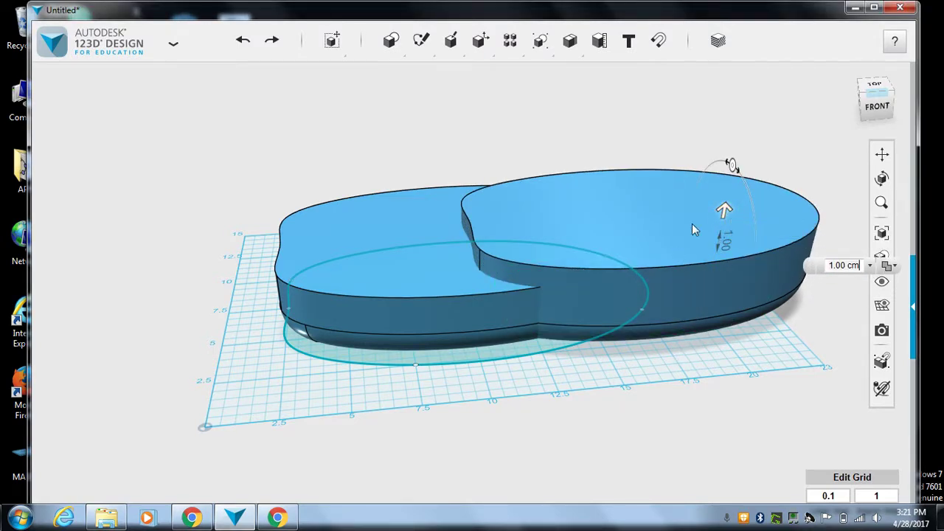
{"action": "left_click", "coordinate": [642, 362]}
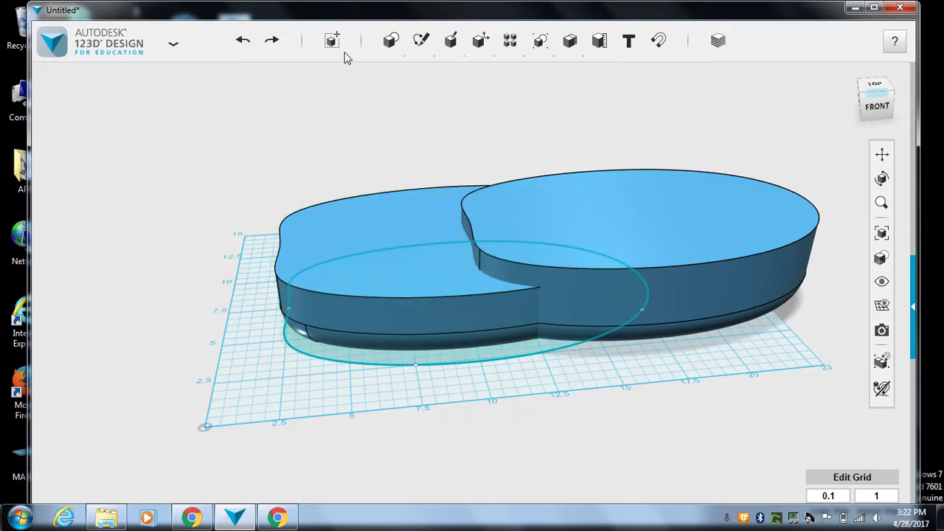
{"action": "mouse_move", "coordinate": [332, 40]}
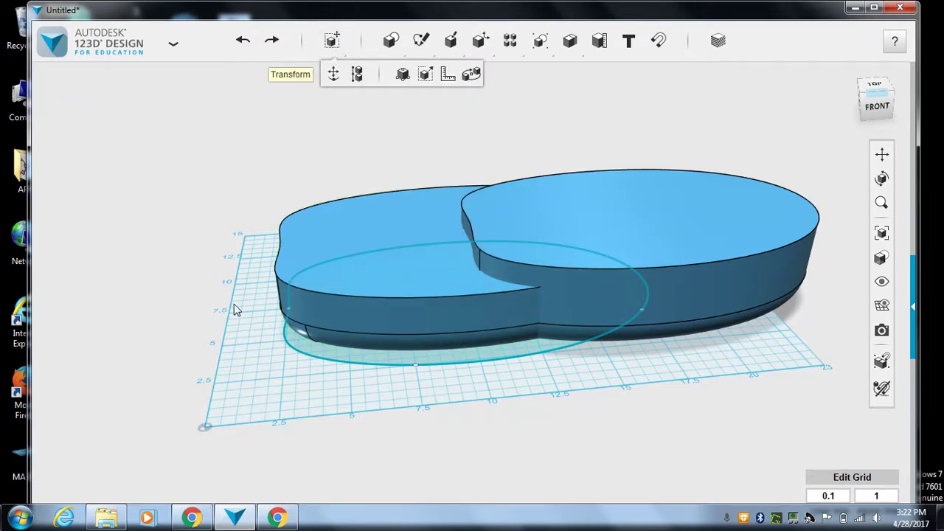
Step: Align both solids centred on each other, then delete the leftover elliptical sketch curve
{"action": "left_click", "coordinate": [337, 219]}
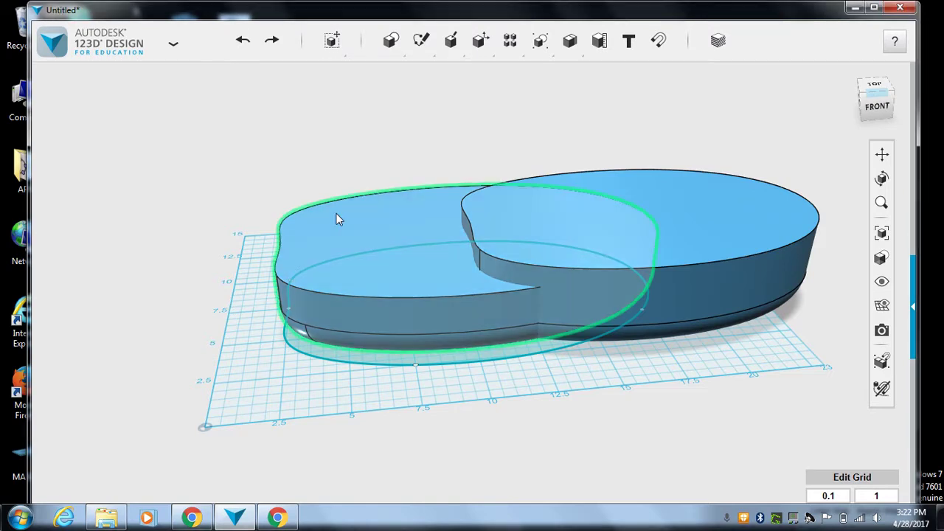
{"action": "left_click", "coordinate": [701, 207], "text": "shift"}
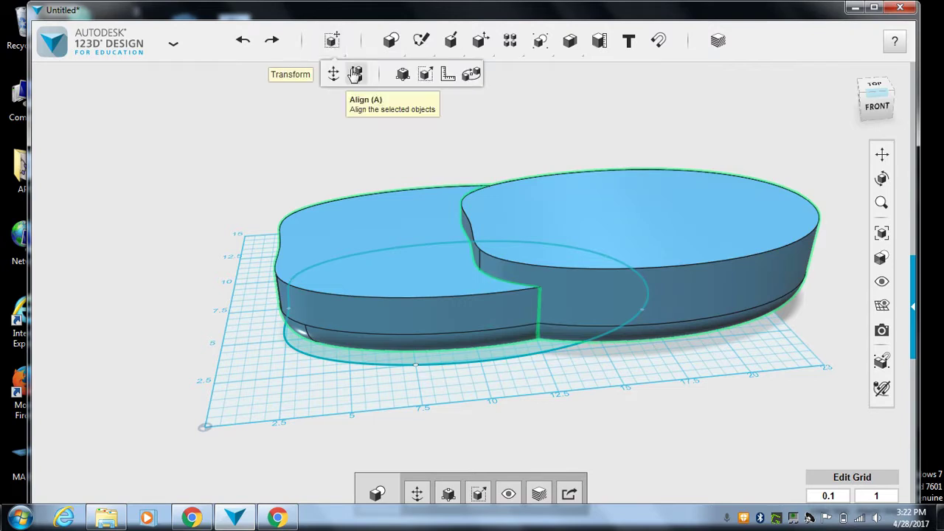
{"action": "left_click", "coordinate": [356, 74]}
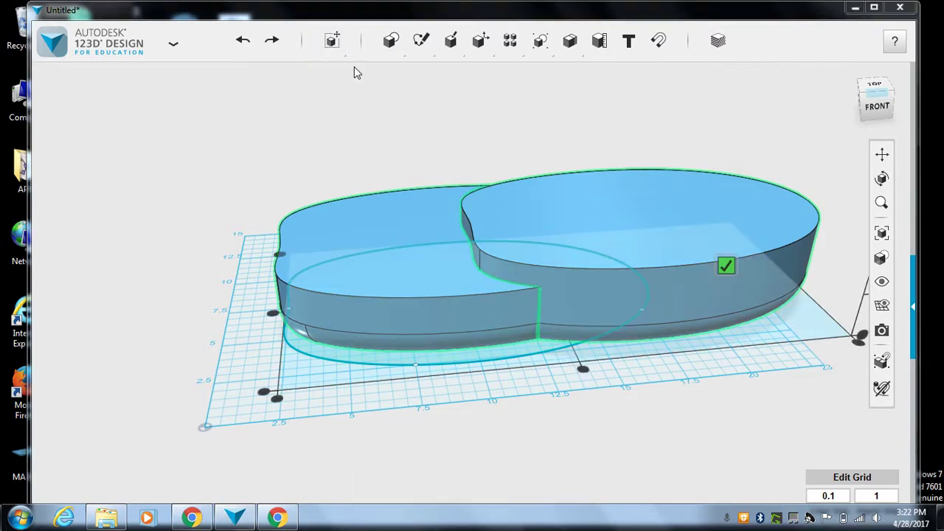
{"action": "left_click", "coordinate": [268, 313]}
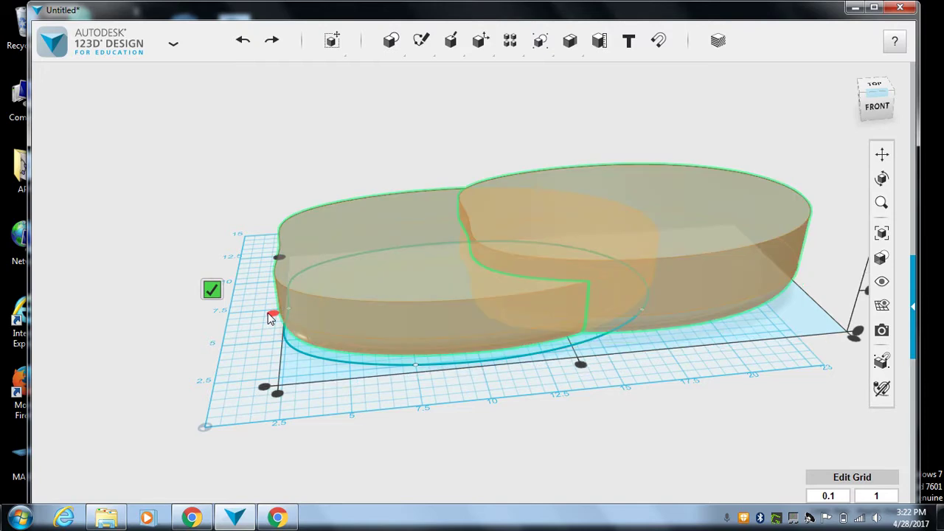
{"action": "left_click", "coordinate": [580, 363]}
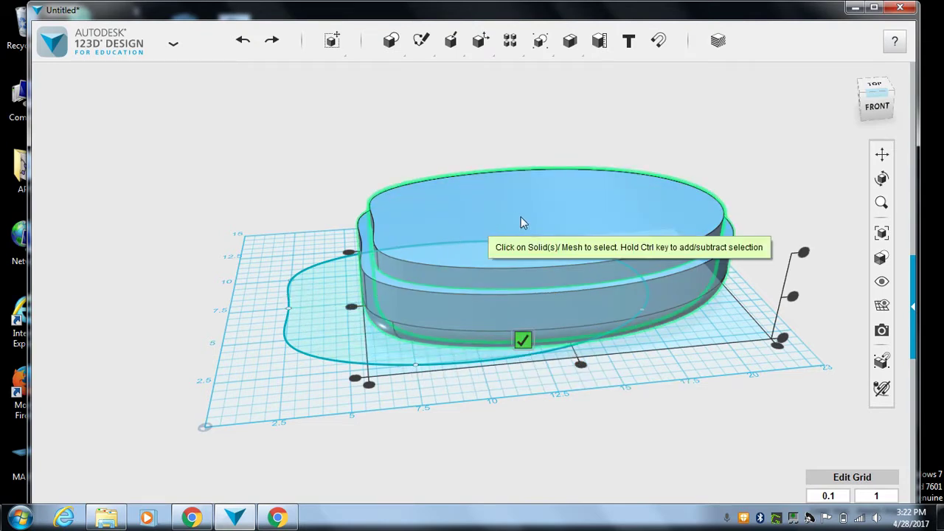
{"action": "left_click", "coordinate": [267, 260]}
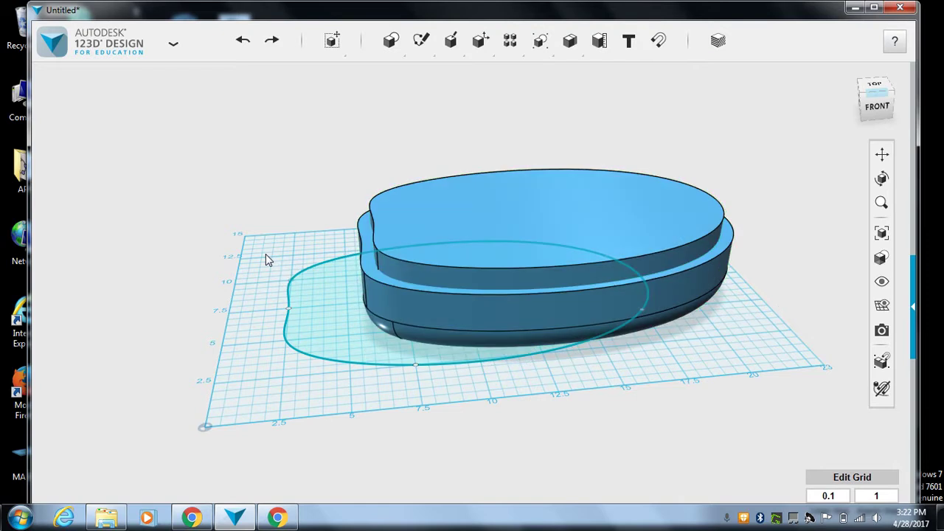
{"action": "left_click", "coordinate": [287, 291]}
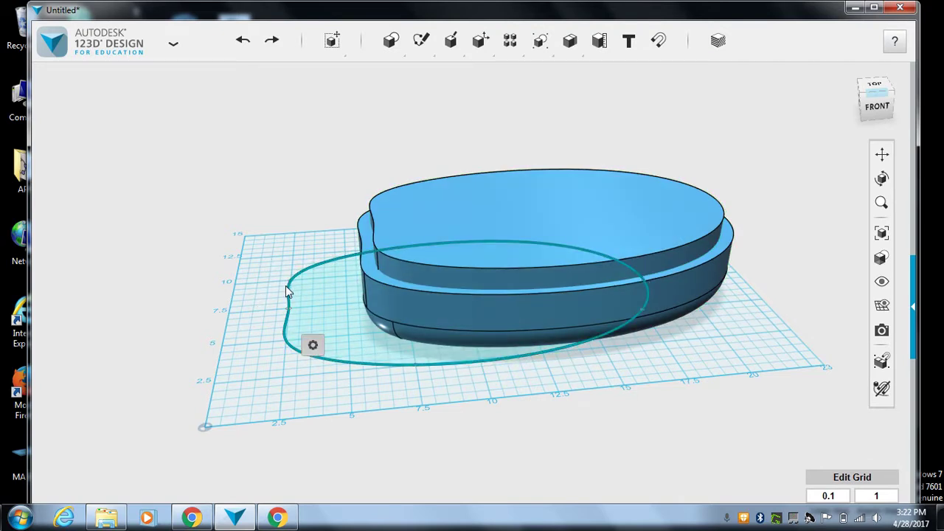
{"action": "key", "text": "Delete"}
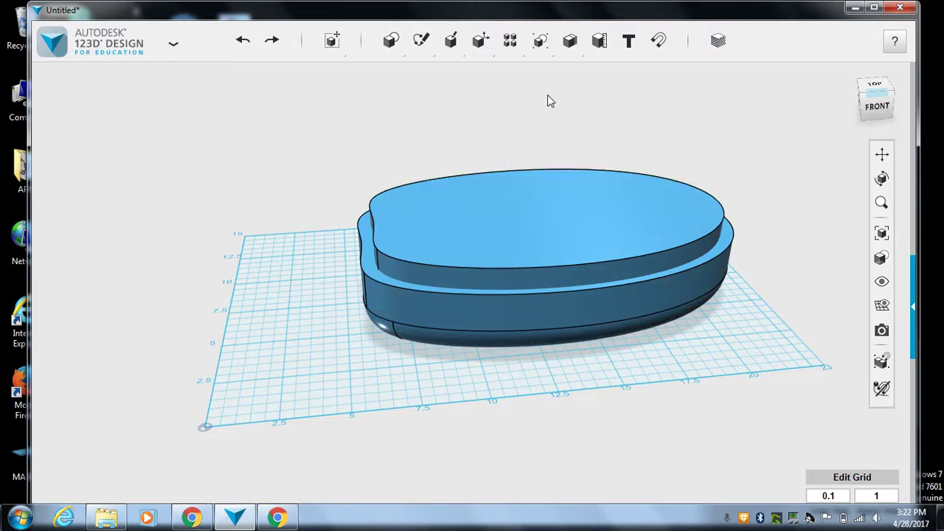
Step: Subtract the upper solid from the hull to hollow it out
{"action": "mouse_move", "coordinate": [569, 42]}
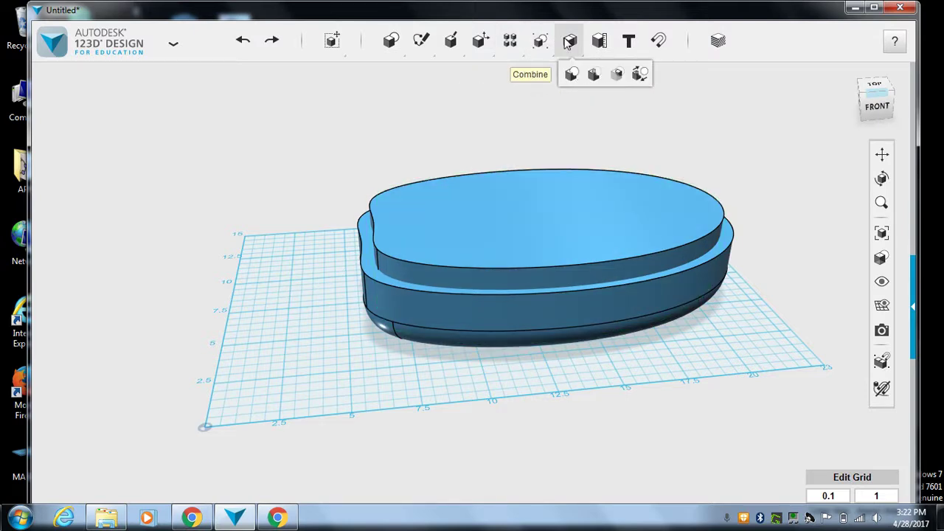
{"action": "left_click", "coordinate": [596, 73]}
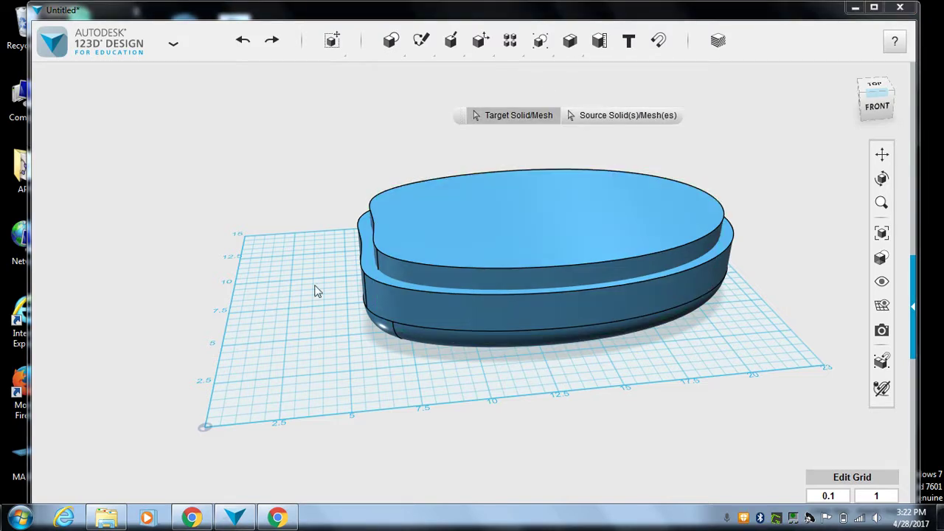
{"action": "left_click", "coordinate": [392, 310]}
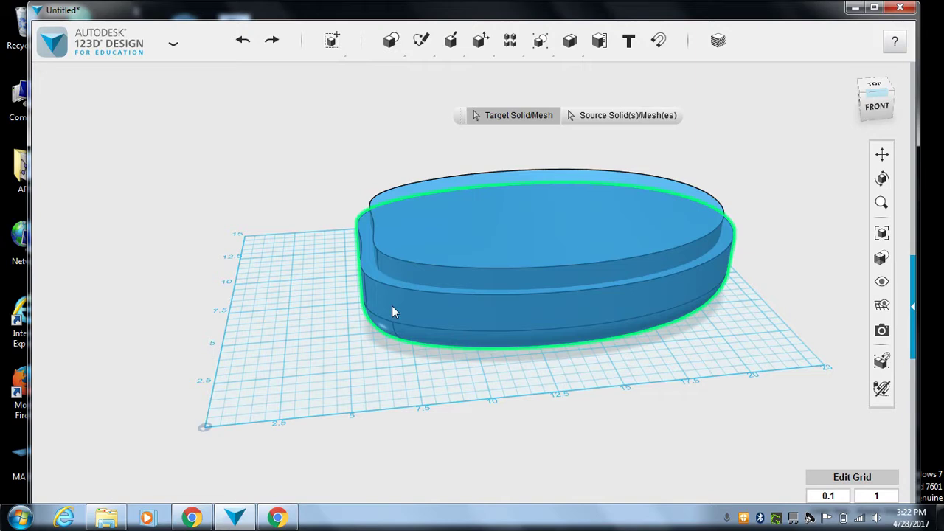
{"action": "left_click", "coordinate": [510, 225]}
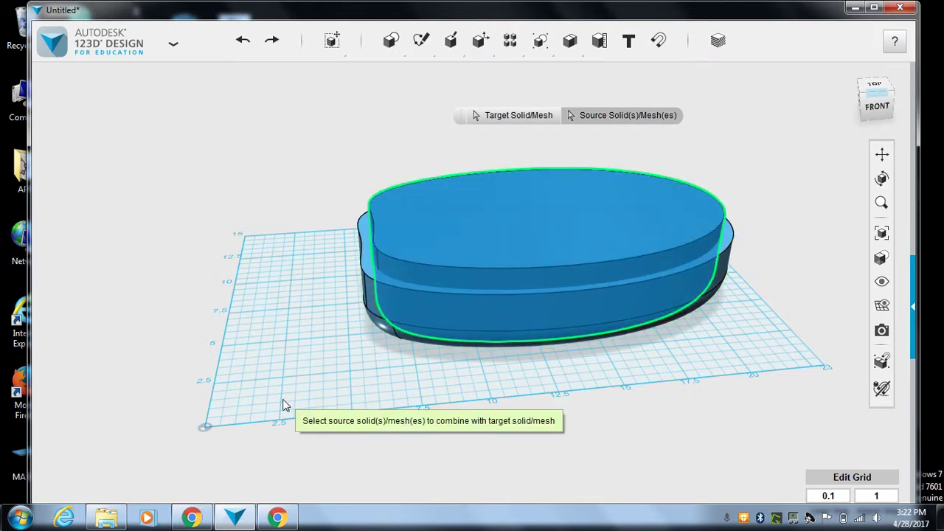
{"action": "left_click", "coordinate": [281, 402]}
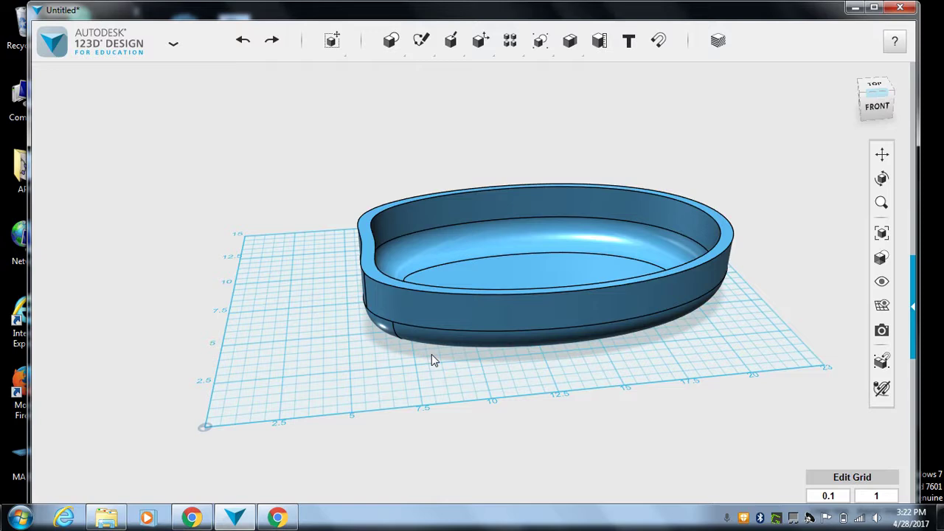
Step: Orbit around the hollow hull to inspect its rounded underside and interior
{"action": "mouse_move", "coordinate": [867, 104]}
{"action": "left_mouse_down"}
{"action": "mouse_move", "coordinate": [882, 117]}
{"action": "mouse_move", "coordinate": [864, 99]}
{"action": "mouse_move", "coordinate": [867, 81]}
{"action": "mouse_move", "coordinate": [834, 76]}
{"action": "mouse_move", "coordinate": [889, 97]}
{"action": "left_mouse_up"}
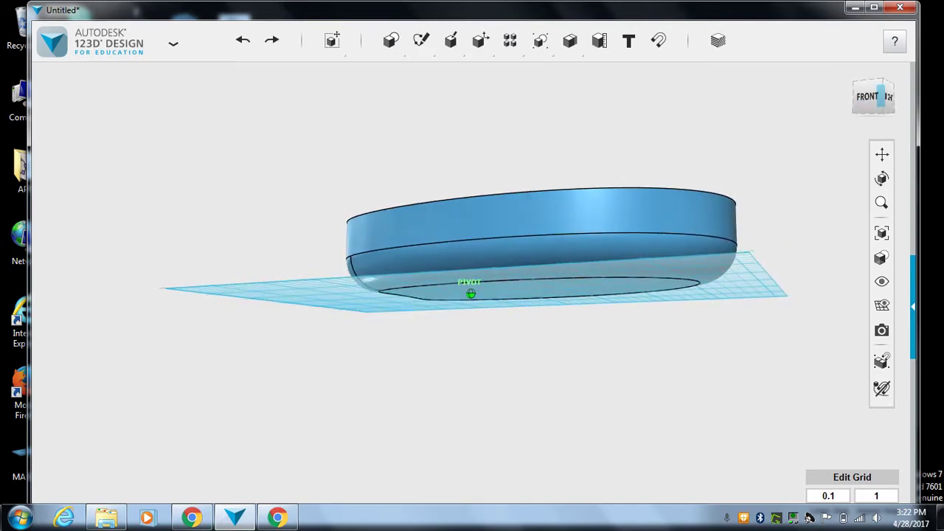
{"action": "left_click_drag", "start_coordinate": [864, 95], "coordinate": [857, 58]}
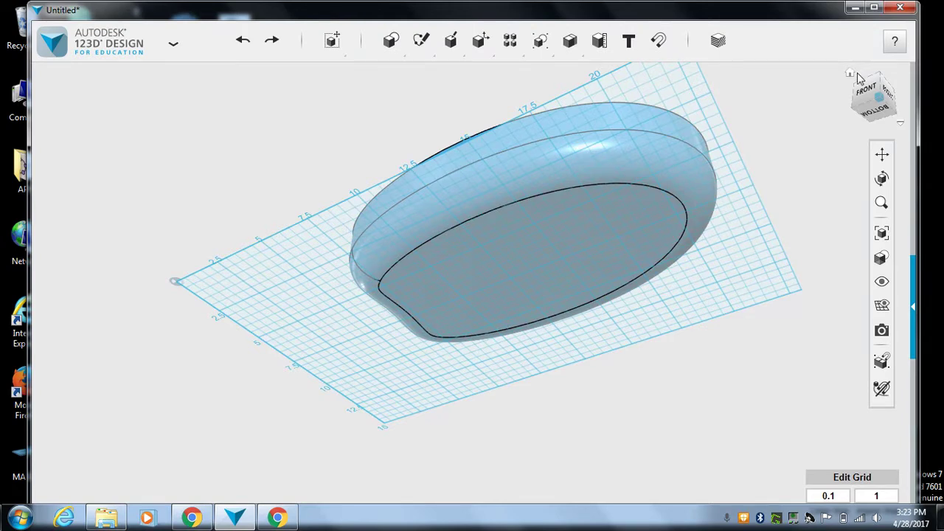
{"action": "mouse_move", "coordinate": [864, 96]}
{"action": "left_mouse_down"}
{"action": "mouse_move", "coordinate": [905, 140]}
{"action": "mouse_move", "coordinate": [880, 104]}
{"action": "mouse_move", "coordinate": [906, 114]}
{"action": "left_mouse_up"}
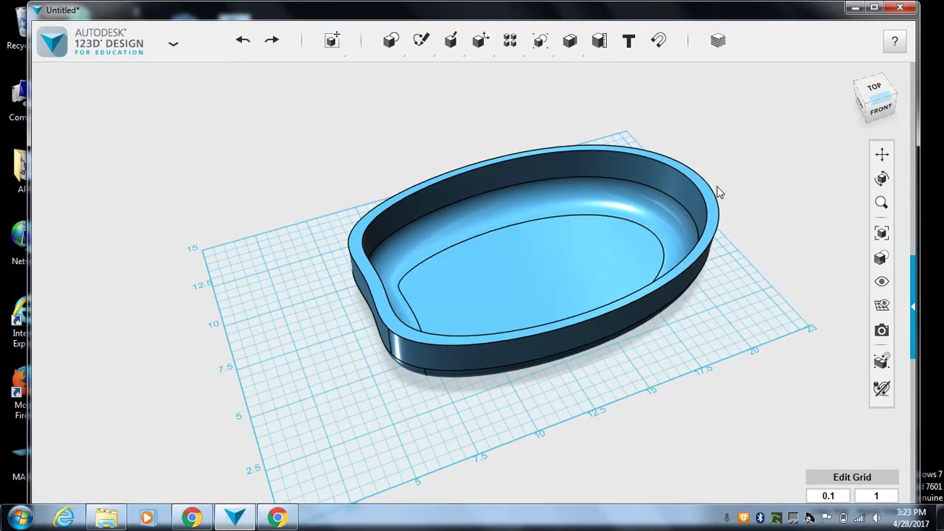
Step: Add a 5 × 0.5 × 2 box standing upright across the hull interior as a seat bar
{"action": "mouse_move", "coordinate": [385, 42]}
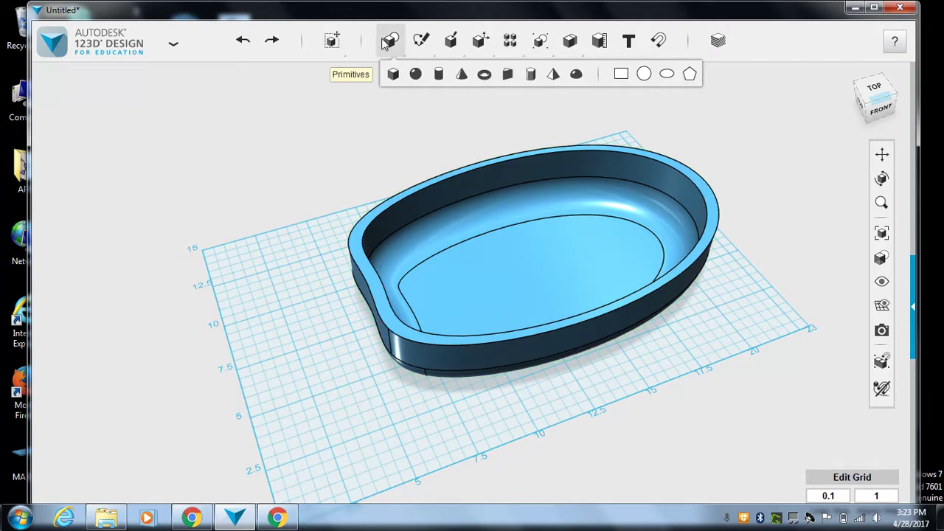
{"action": "left_click", "coordinate": [393, 73]}
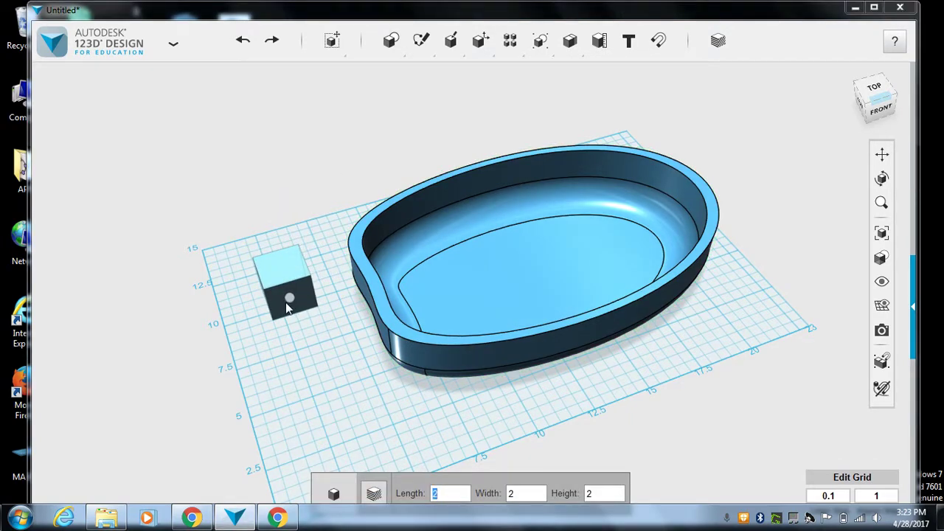
{"action": "type", "text": "0.4"}
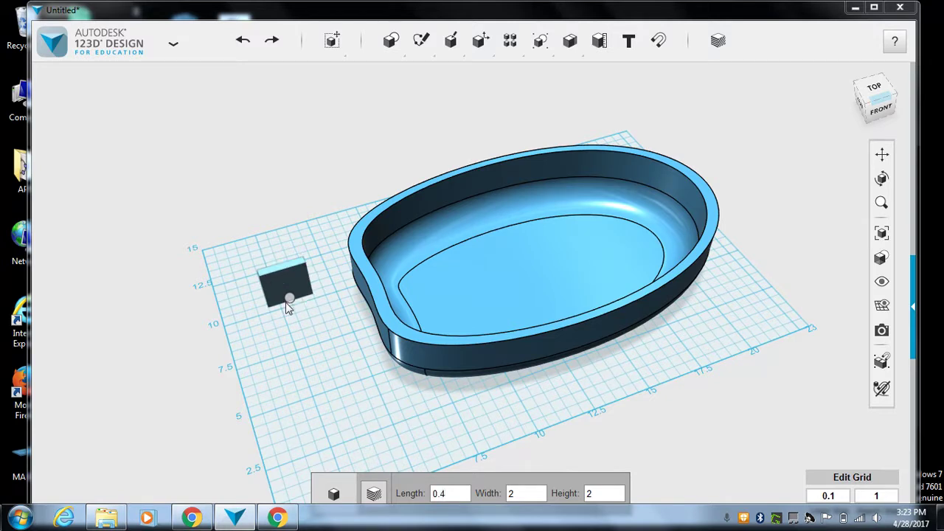
{"action": "key", "text": "BackSpace"}
{"action": "key", "text": "BackSpace"}
{"action": "type", "text": "5"}
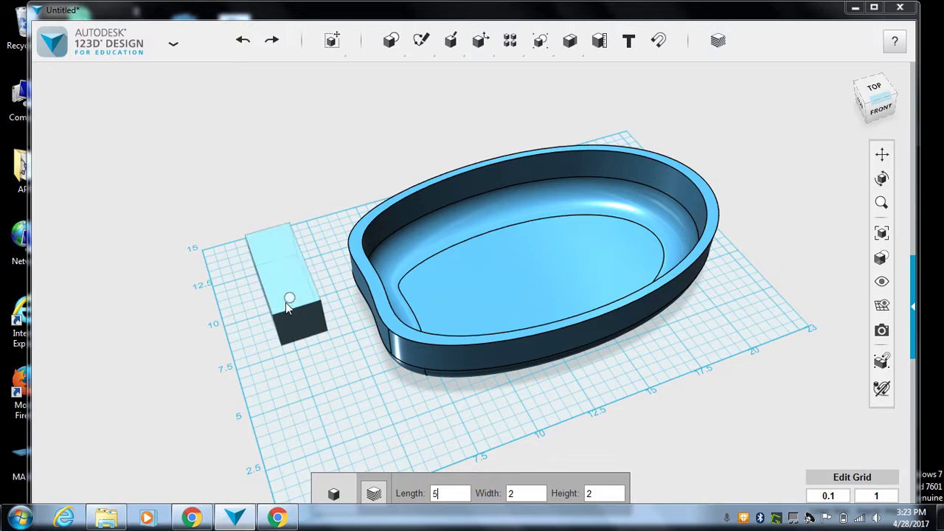
{"action": "key", "text": "Tab"}
{"action": "type", "text": "0.2"}
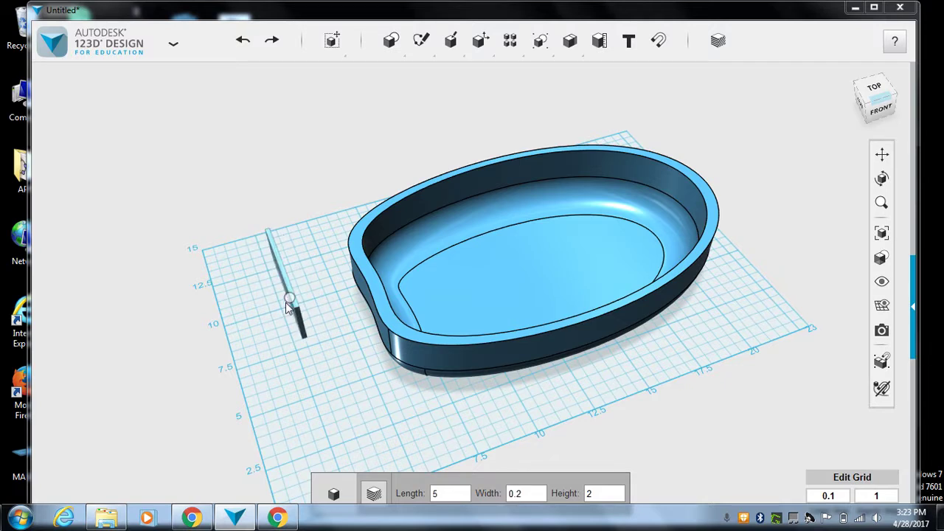
{"action": "key", "text": "BackSpace"}
{"action": "type", "text": "5"}
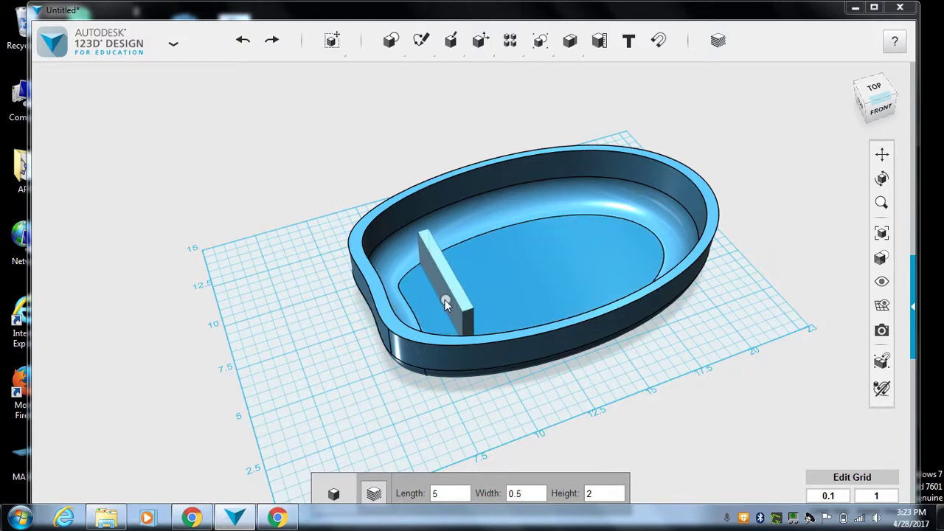
{"action": "left_click", "coordinate": [459, 297]}
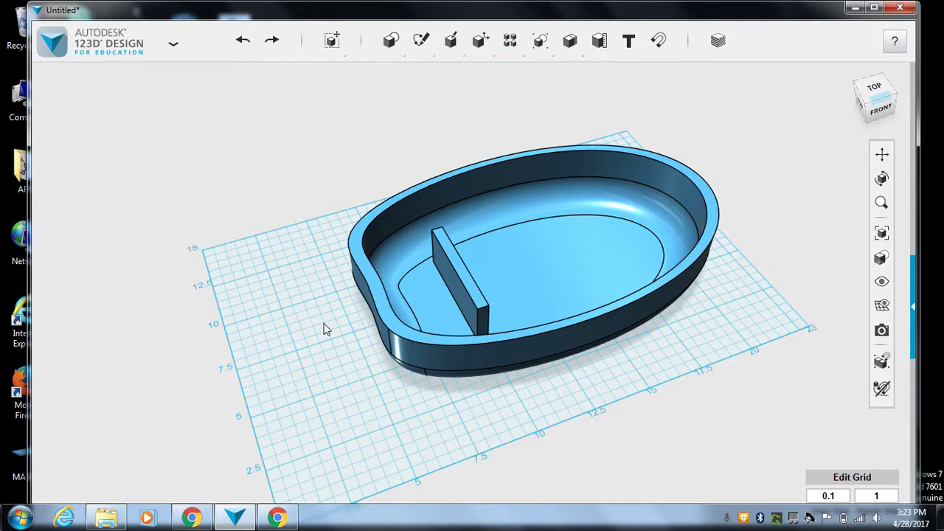
Step: Merge the seat bar into the hollow hull, with the hull as the target
{"action": "mouse_move", "coordinate": [540, 43]}
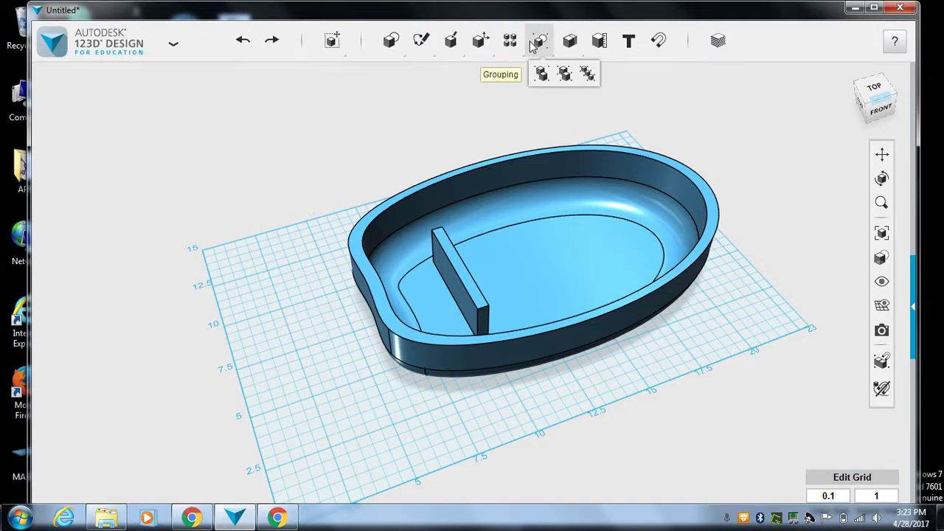
{"action": "mouse_move", "coordinate": [570, 40]}
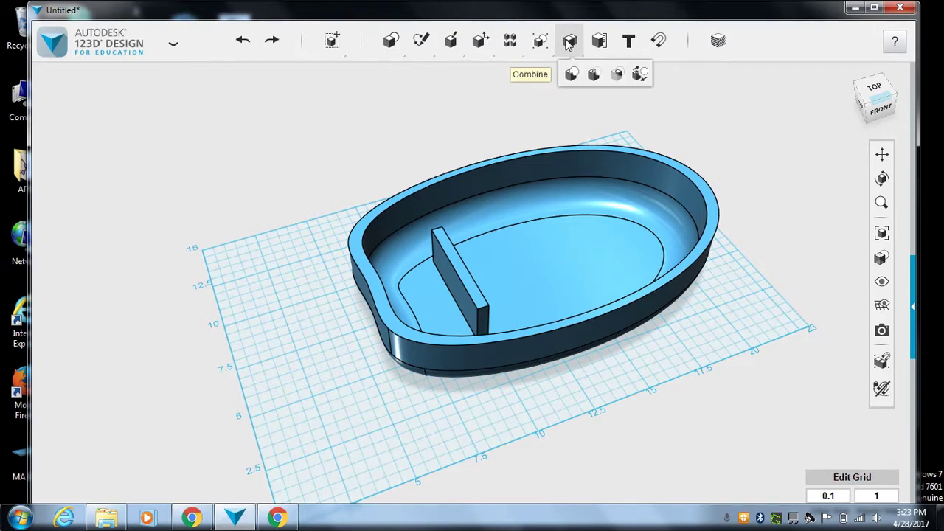
{"action": "left_click", "coordinate": [572, 76]}
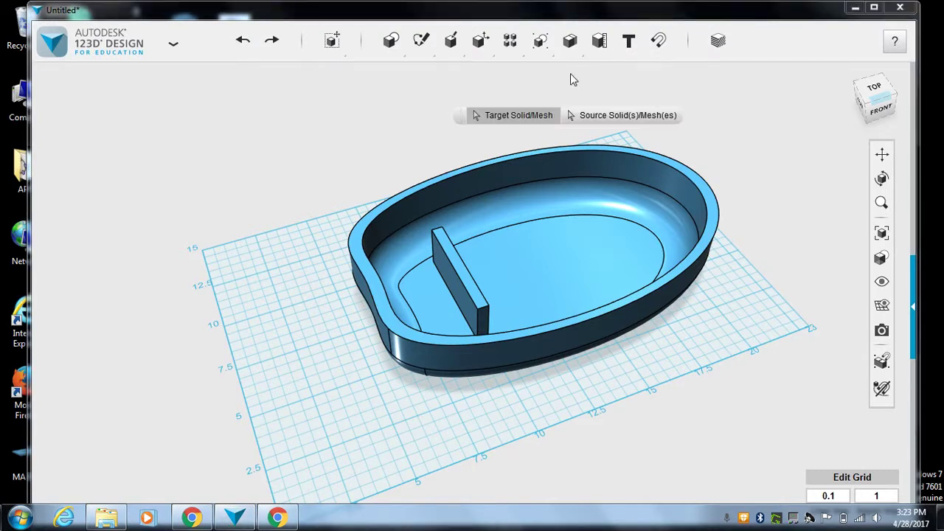
{"action": "left_click", "coordinate": [528, 260]}
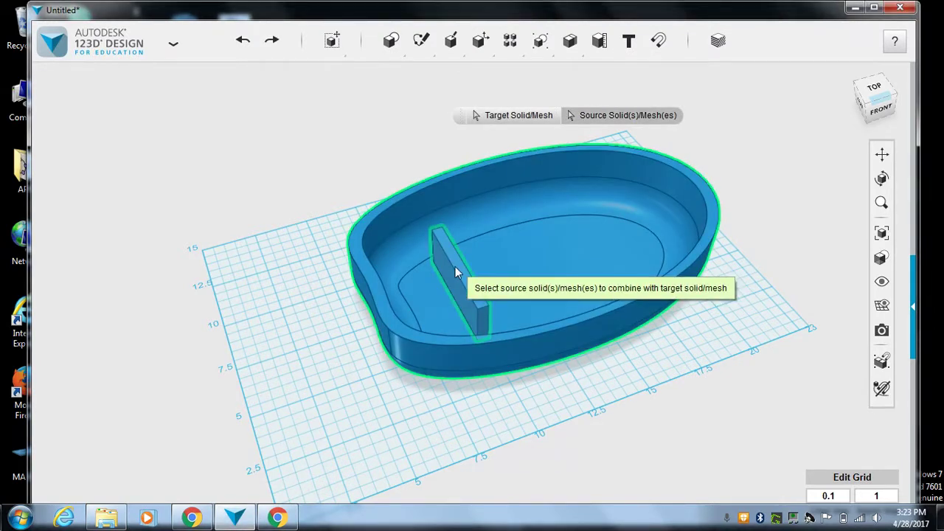
{"action": "left_click", "coordinate": [453, 272]}
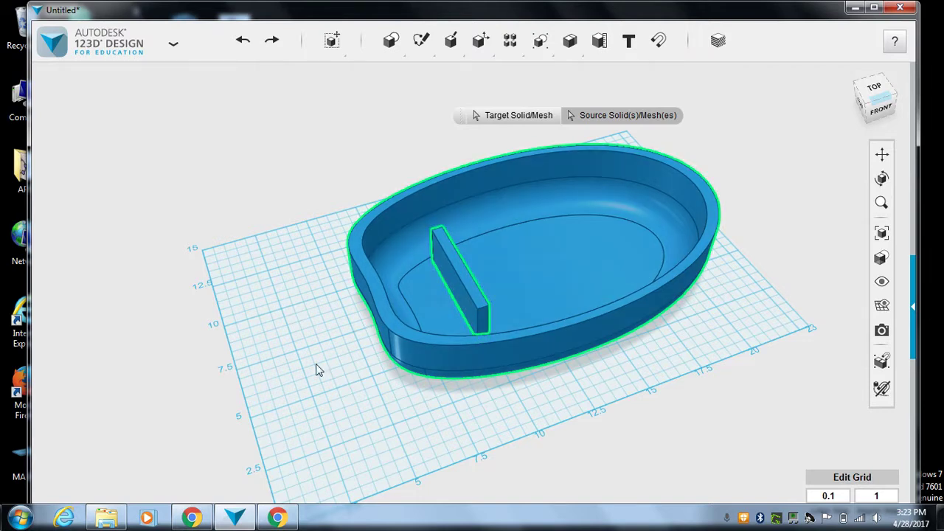
{"action": "left_click", "coordinate": [309, 374]}
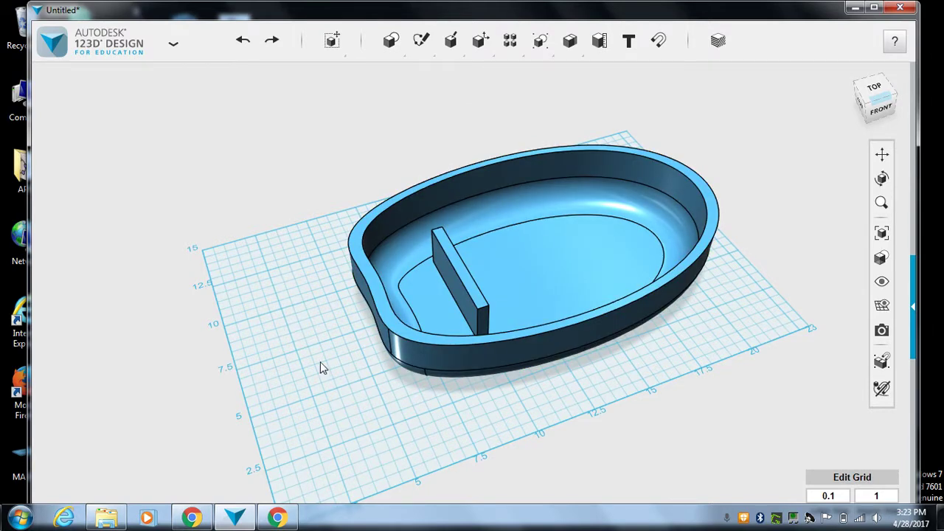
Step: Select the hull and seat bar together and group them into one object
{"action": "left_click_drag", "start_coordinate": [345, 414], "coordinate": [734, 121]}
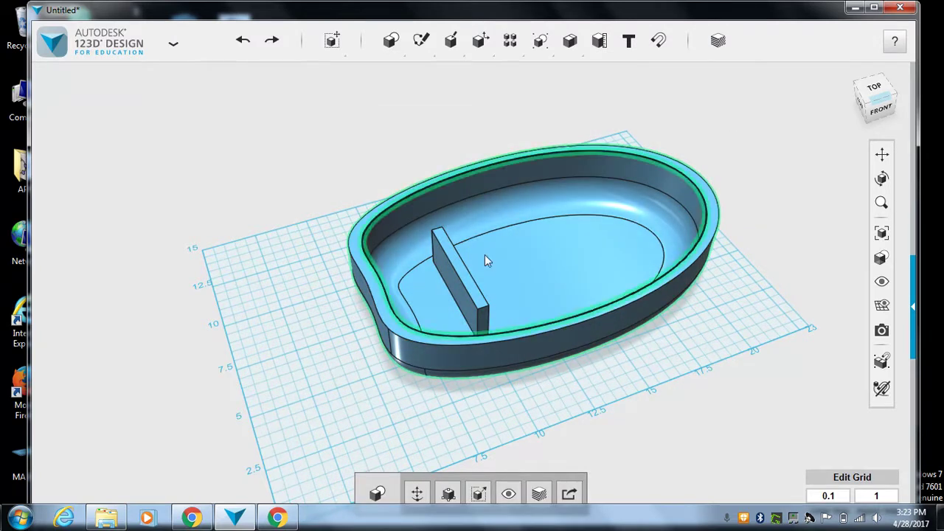
{"action": "left_click", "coordinate": [374, 292]}
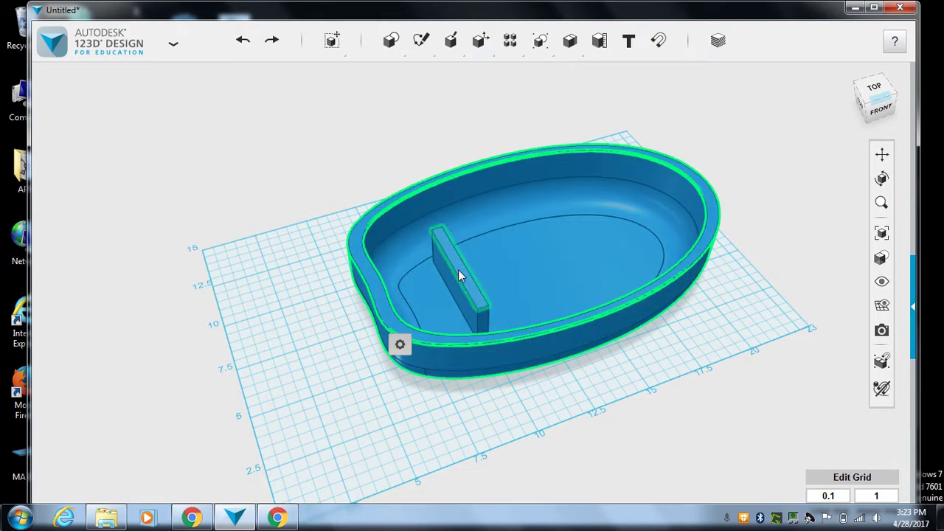
{"action": "left_click", "coordinate": [286, 380]}
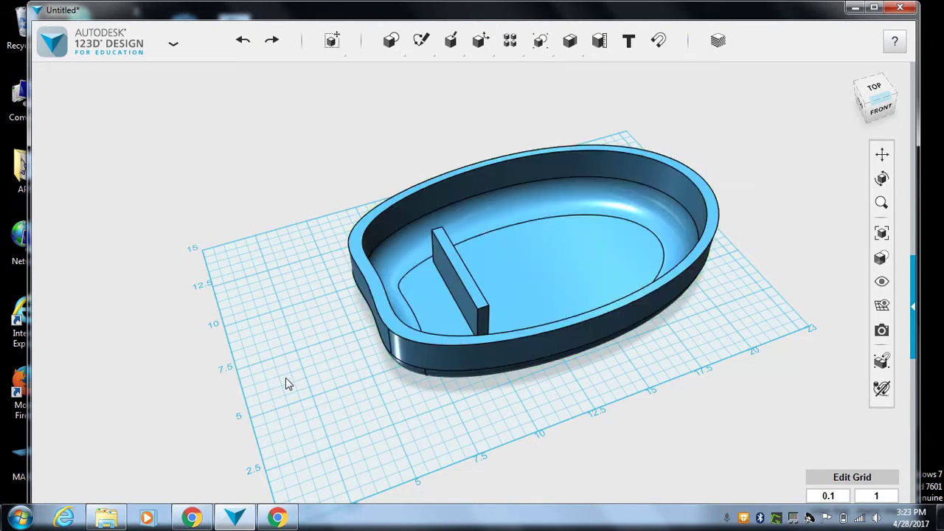
{"action": "left_click", "coordinate": [378, 308]}
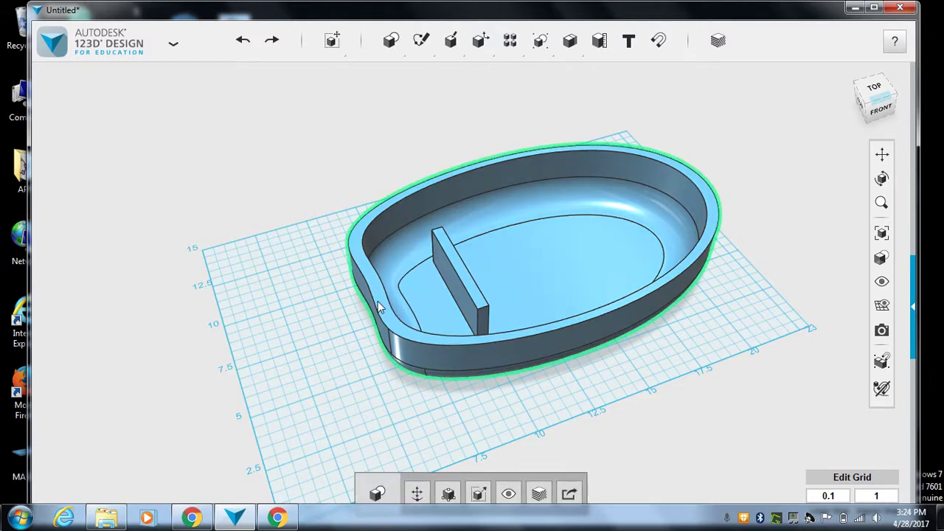
{"action": "left_click", "coordinate": [465, 278]}
{"action": "mouse_move", "coordinate": [546, 43]}
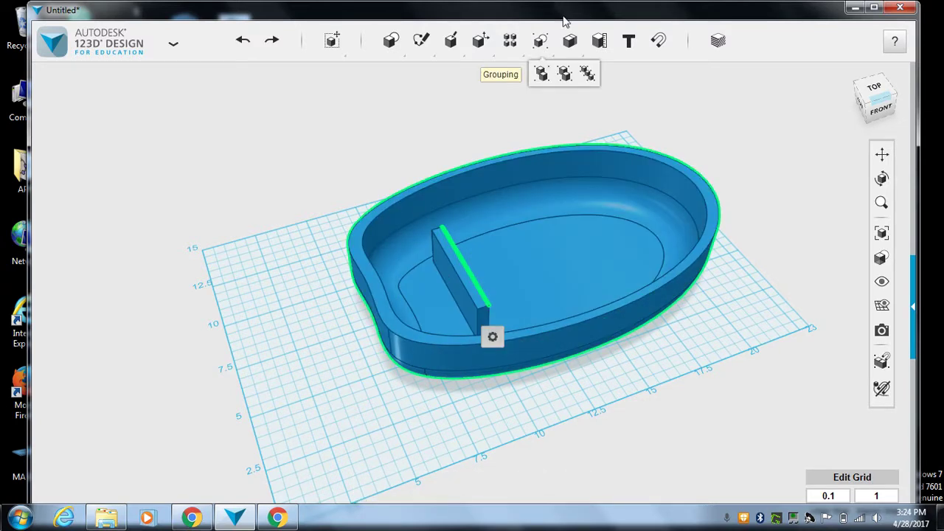
{"action": "left_click", "coordinate": [541, 74]}
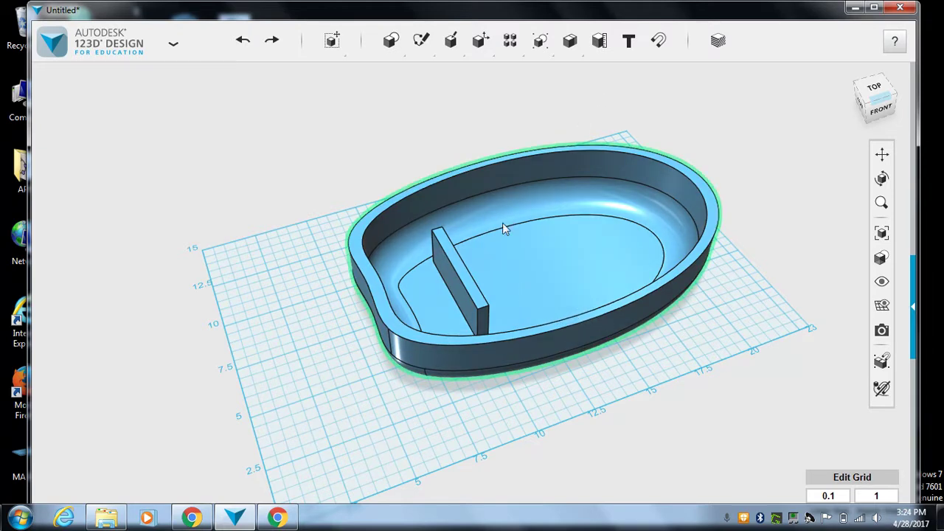
Step: Place a small 0.4 × 1 × 1 box on the grid just in front of the hull
{"action": "mouse_move", "coordinate": [390, 41]}
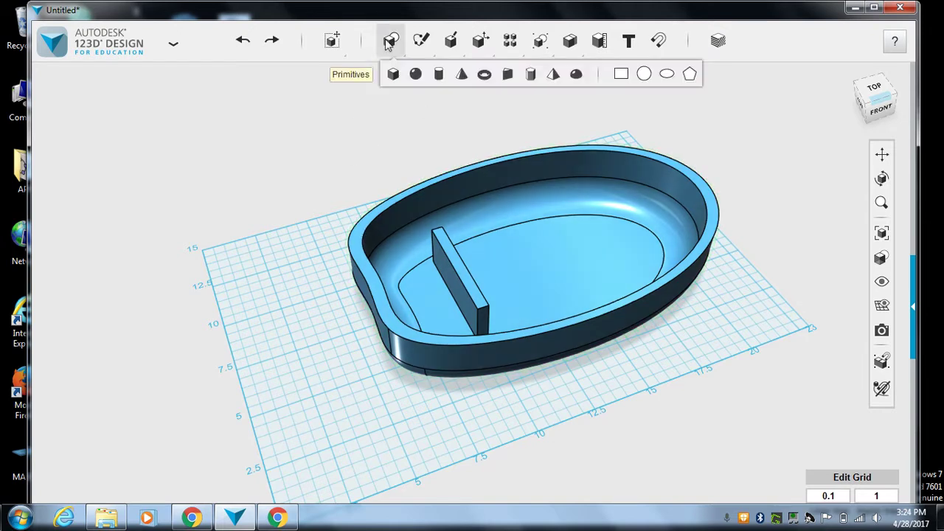
{"action": "left_click", "coordinate": [391, 73]}
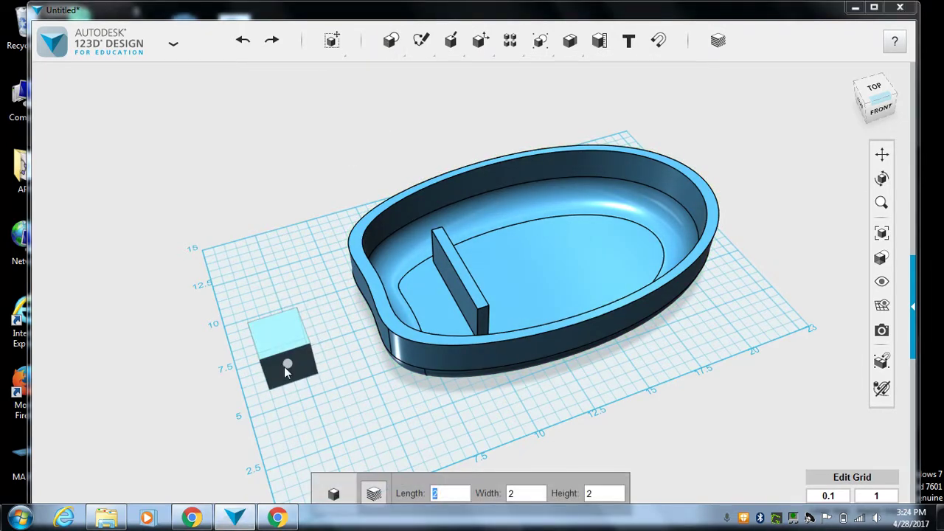
{"action": "type", "text": "0.4"}
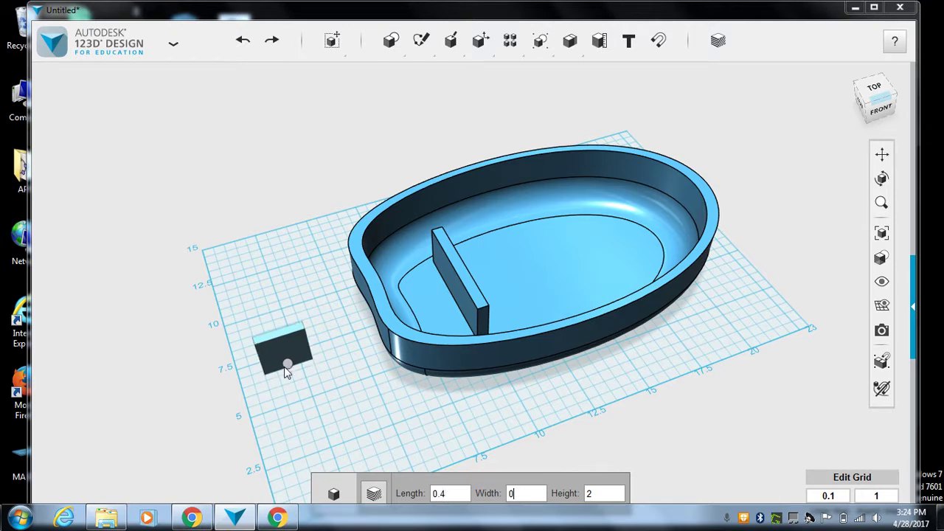
{"action": "type", "text": ".5"}
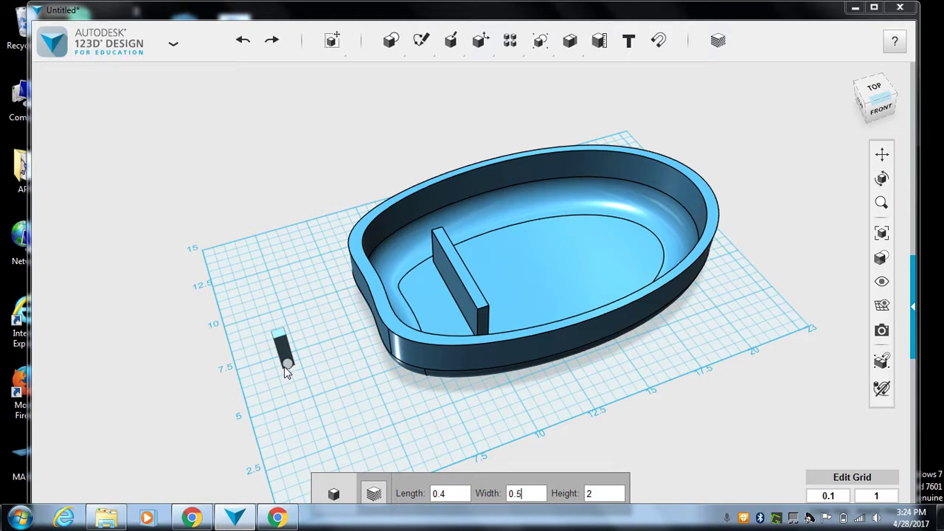
{"action": "type", "text": "0.5"}
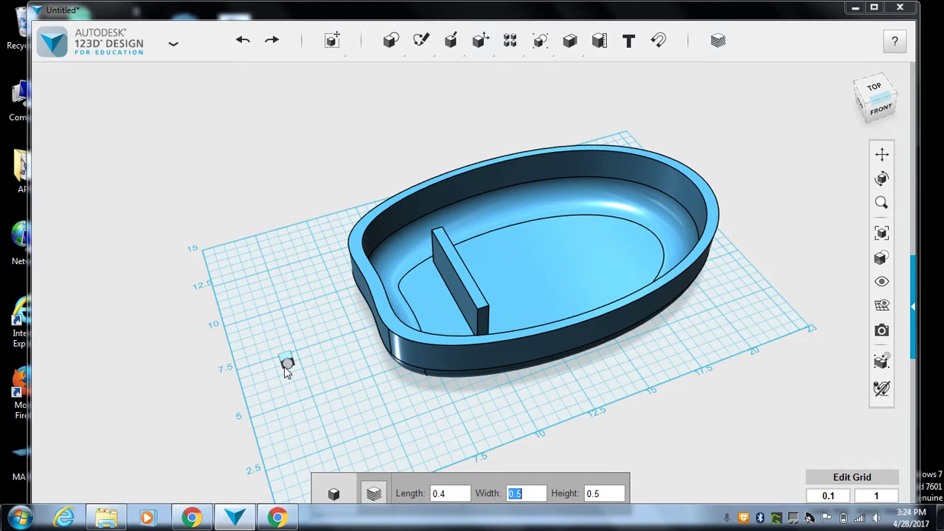
{"action": "type", "text": "11"}
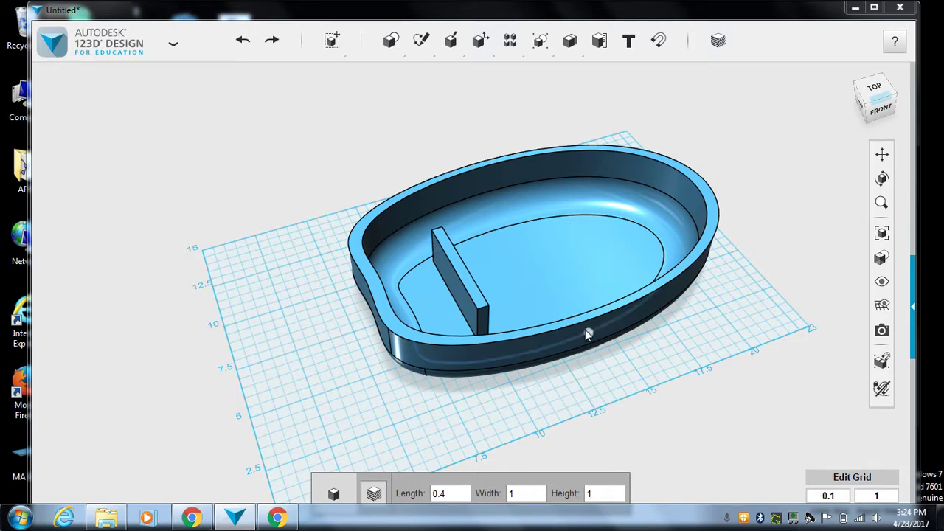
{"action": "left_click", "coordinate": [594, 369]}
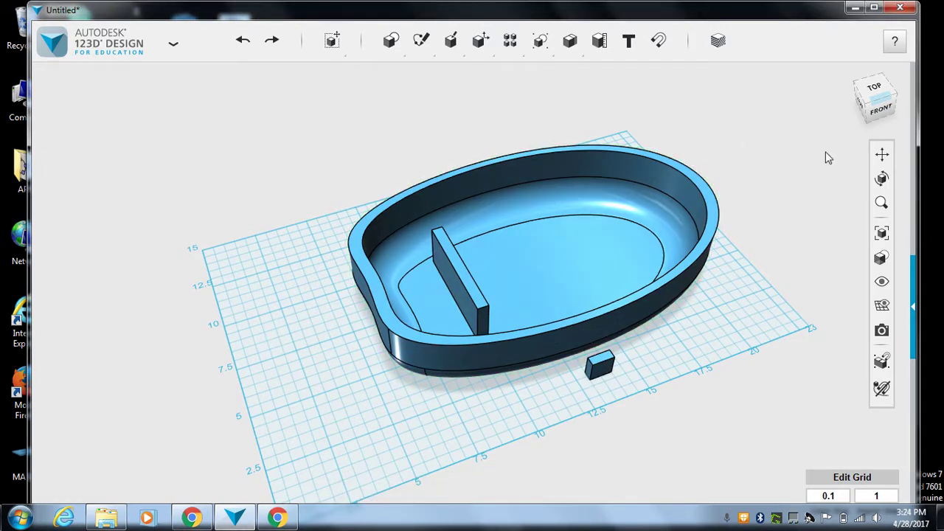
{"action": "mouse_move", "coordinate": [874, 92]}
{"action": "left_mouse_down"}
{"action": "mouse_move", "coordinate": [859, 79]}
{"action": "mouse_move", "coordinate": [864, 68]}
{"action": "left_mouse_up"}
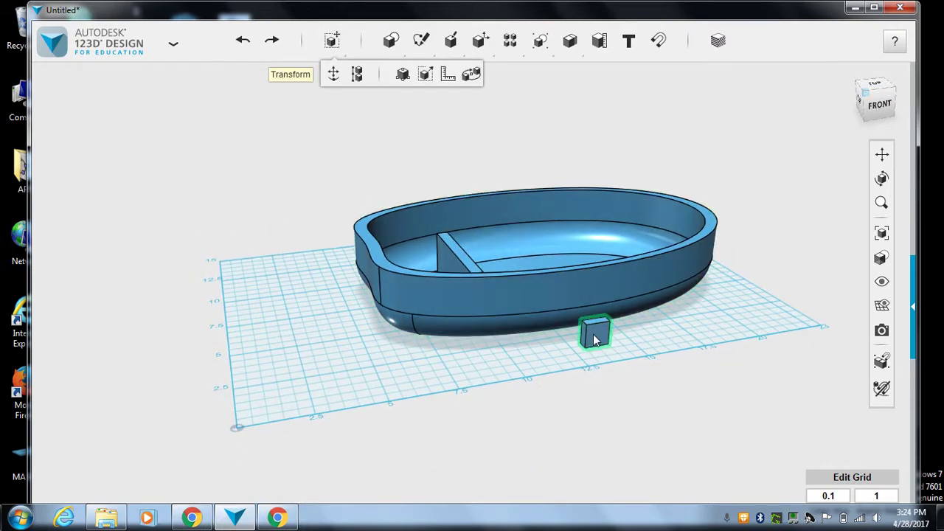
Step: Lift the small box about 3.10 cm and slide it onto the hull rim
{"action": "left_click", "coordinate": [330, 77]}
{"action": "mouse_move", "coordinate": [329, 51]}
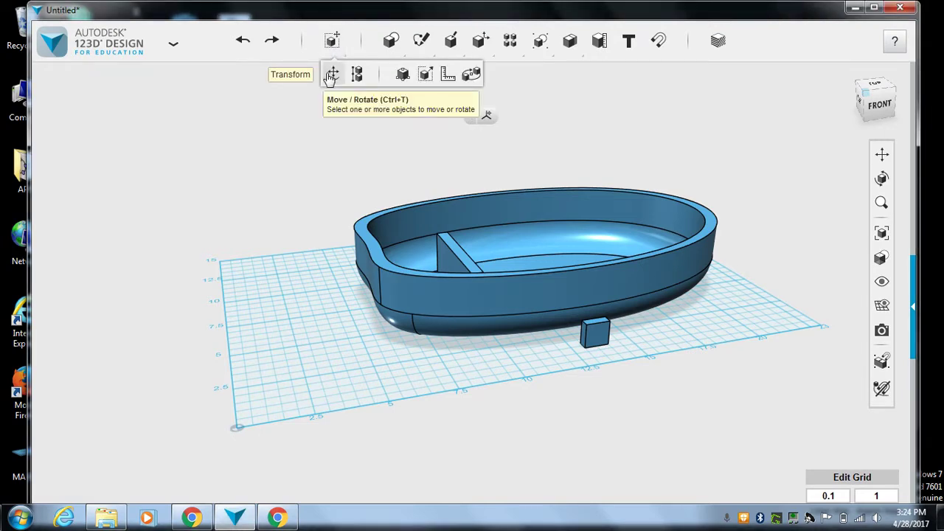
{"action": "left_click", "coordinate": [334, 74]}
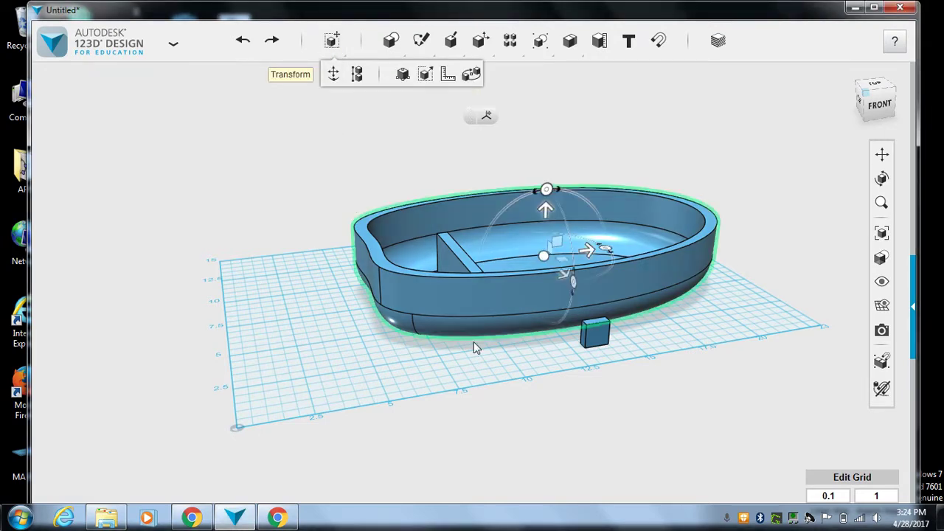
{"action": "left_click", "coordinate": [596, 334]}
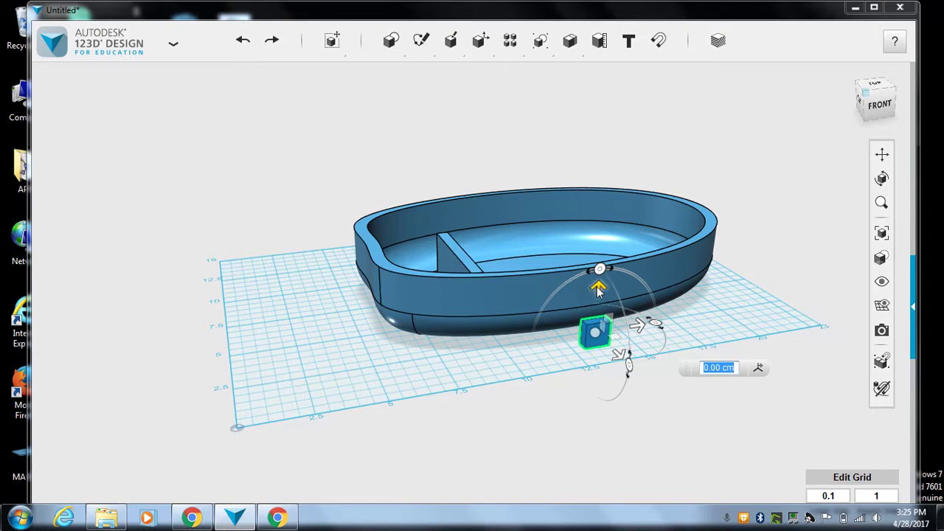
{"action": "left_click_drag", "start_coordinate": [598, 287], "coordinate": [603, 212]}
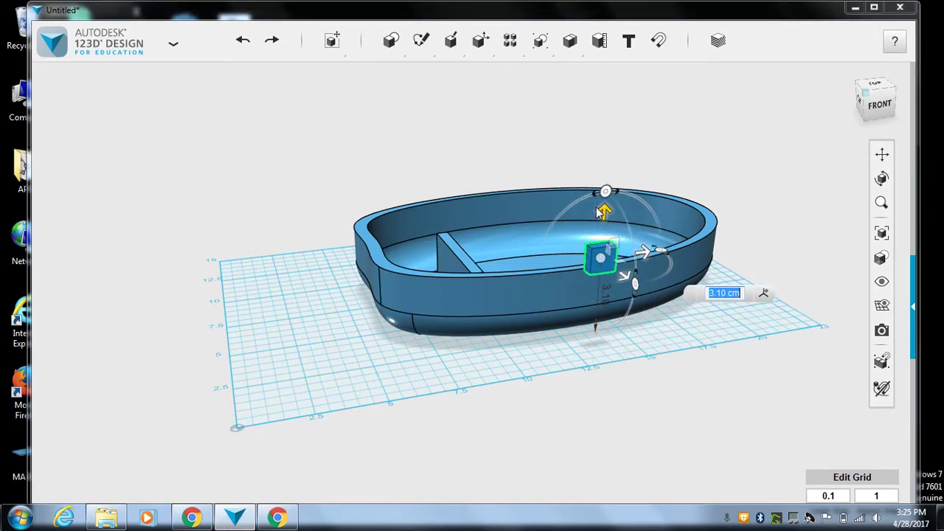
{"action": "left_click", "coordinate": [871, 89]}
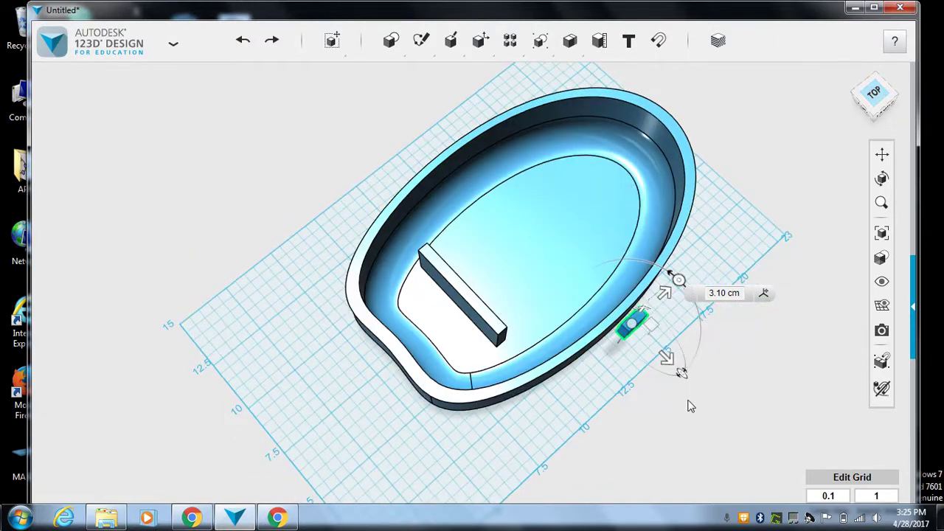
{"action": "left_click_drag", "start_coordinate": [666, 359], "coordinate": [653, 346]}
{"action": "left_click", "coordinate": [876, 107]}
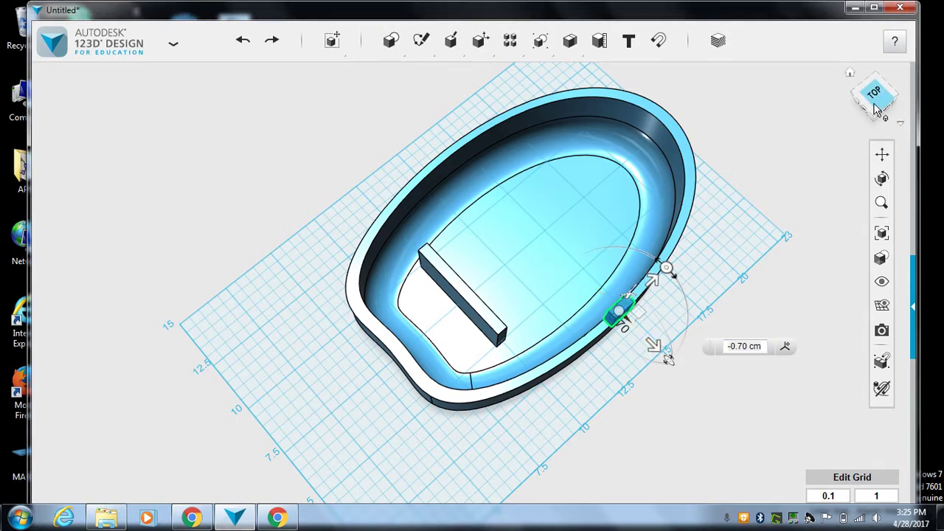
{"action": "left_click_drag", "start_coordinate": [876, 103], "coordinate": [877, 88]}
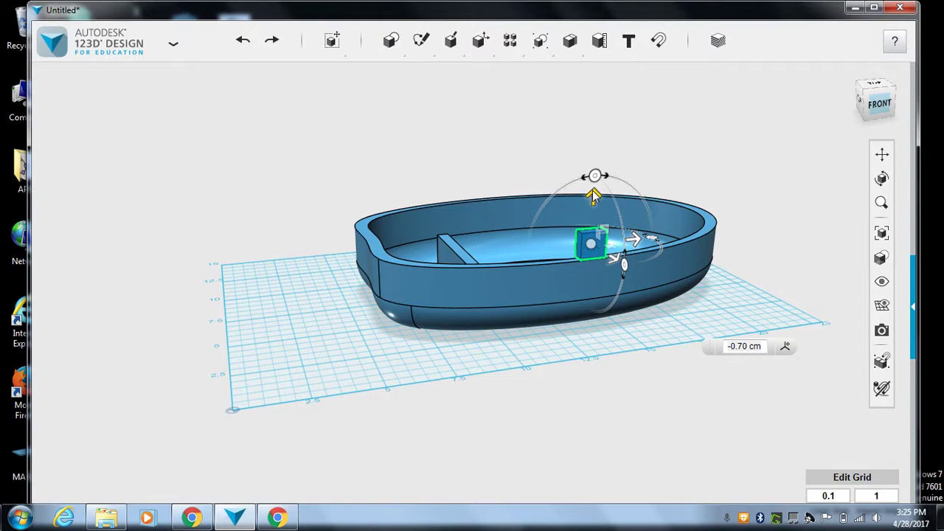
{"action": "left_click_drag", "start_coordinate": [594, 195], "coordinate": [592, 200]}
{"action": "left_click", "coordinate": [708, 320]}
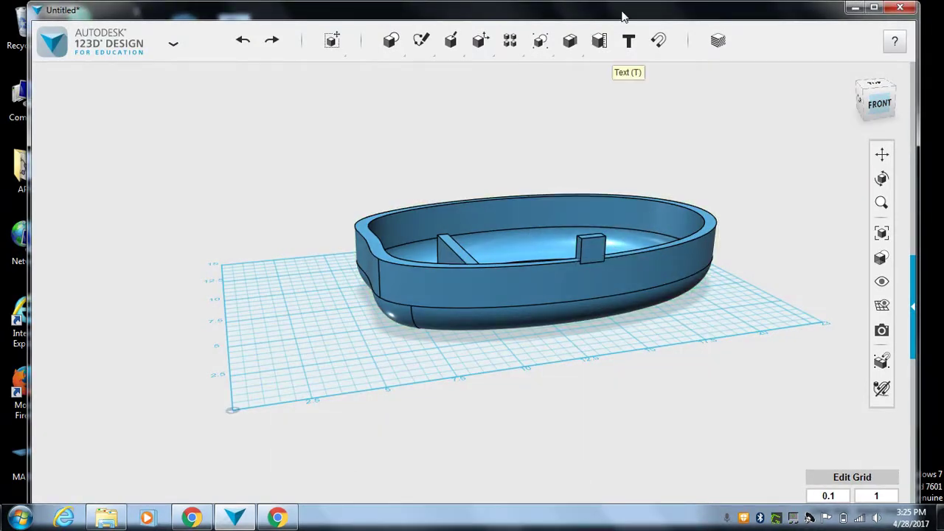
Step: Merge the small rim block into the boat hull
{"action": "mouse_move", "coordinate": [541, 46]}
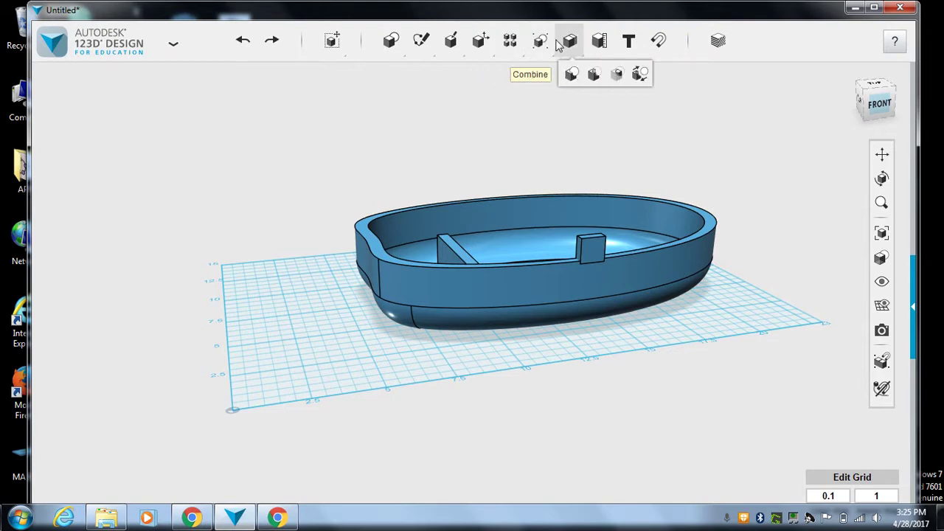
{"action": "left_click", "coordinate": [569, 73]}
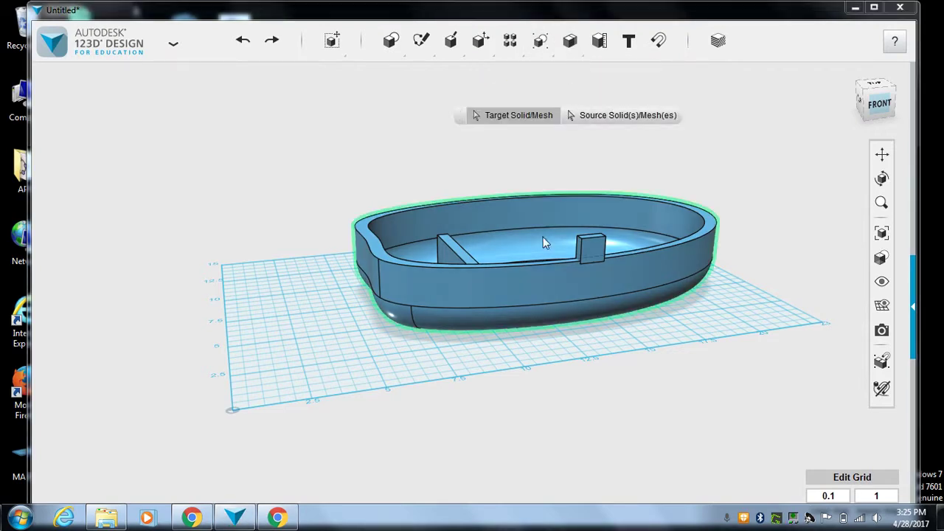
{"action": "left_click", "coordinate": [536, 295]}
{"action": "left_click", "coordinate": [587, 248]}
{"action": "left_click", "coordinate": [472, 364]}
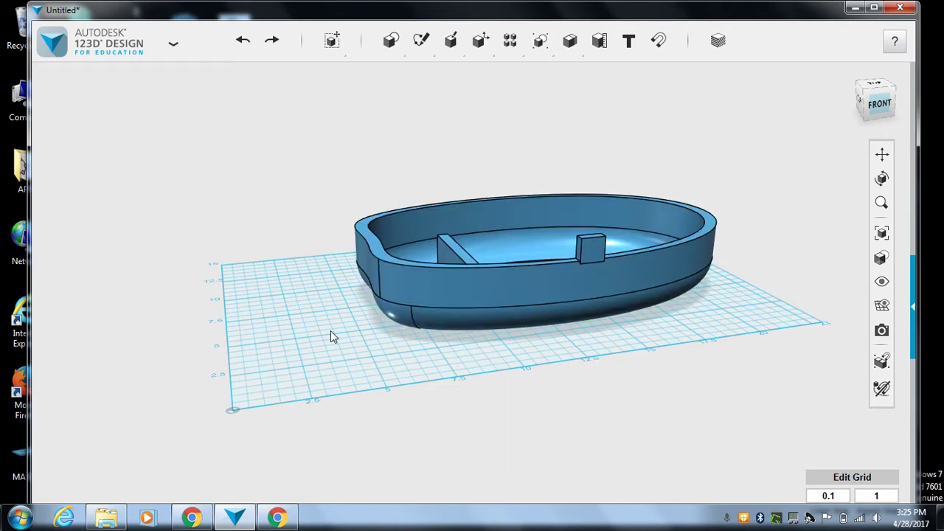
Step: Place a thin cylinder of radius 0.2 on the grid near the boat
{"action": "mouse_move", "coordinate": [390, 44]}
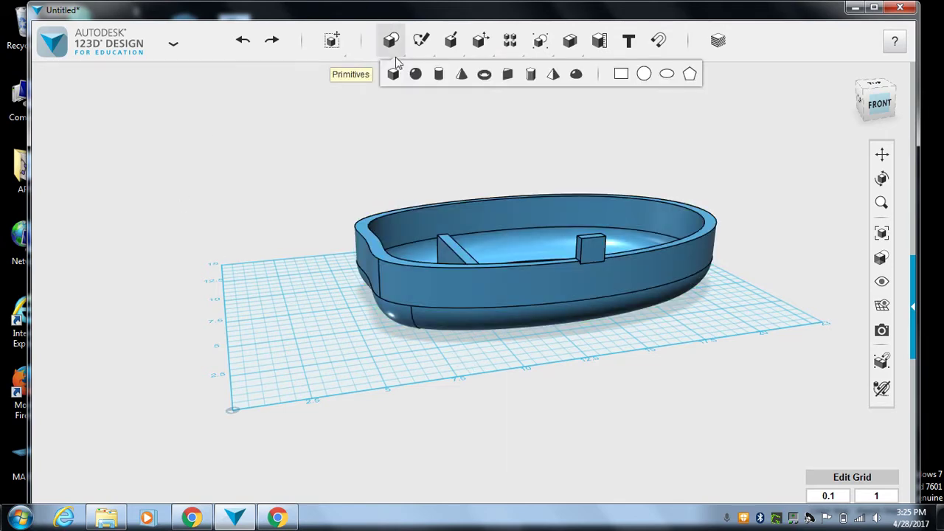
{"action": "left_click", "coordinate": [439, 74]}
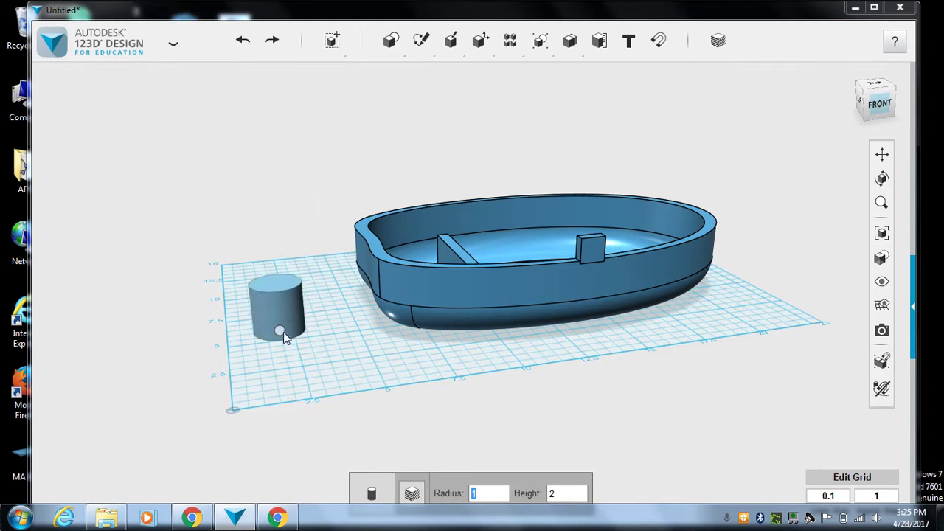
{"action": "type", "text": "0.3"}
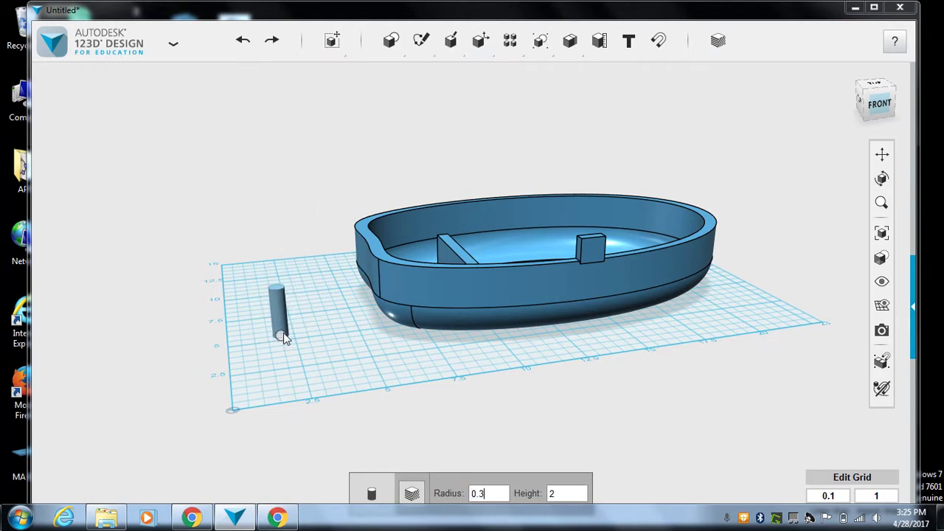
{"action": "type", "text": "2"}
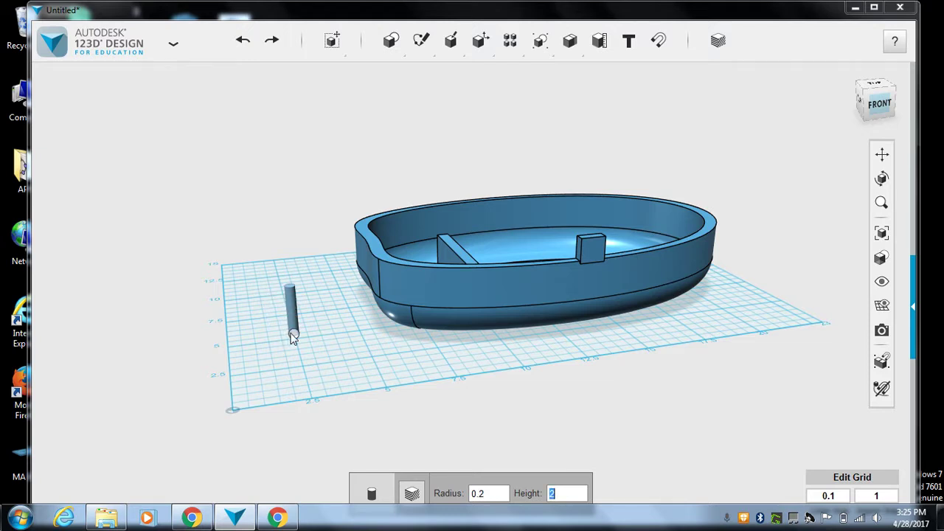
{"action": "type", "text": "1"}
{"action": "left_click", "coordinate": [275, 334]}
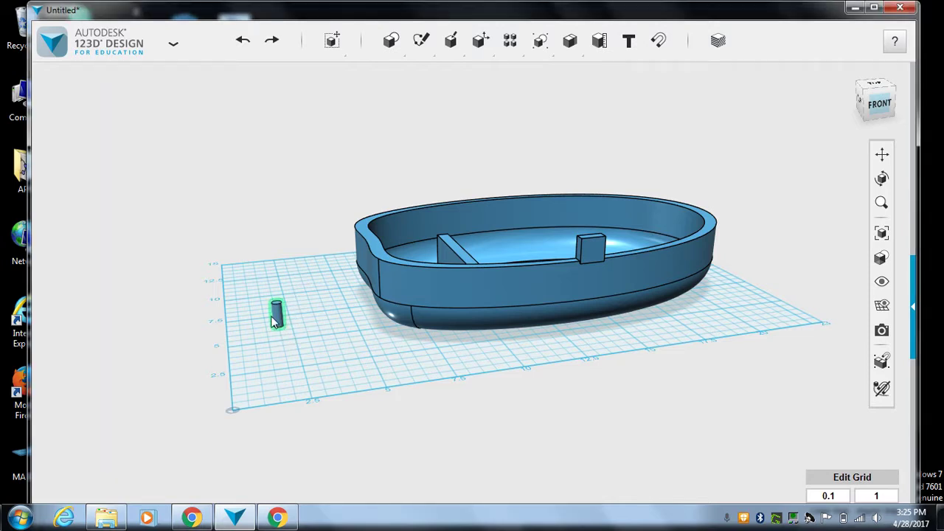
{"action": "left_click_drag", "start_coordinate": [277, 329], "coordinate": [404, 375]}
Step: Rotate the cylinder 90° onto its side and move it against the hull beside the rim block
{"action": "mouse_move", "coordinate": [331, 42]}
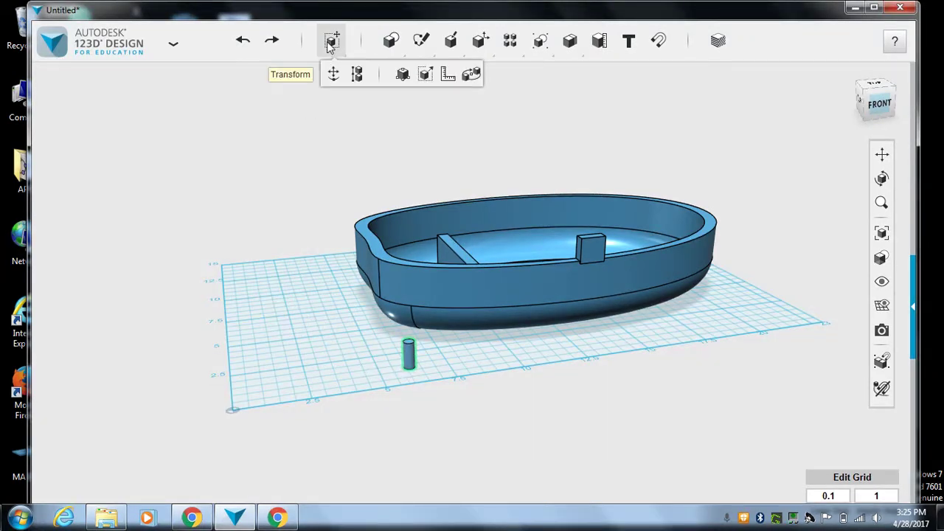
{"action": "left_click", "coordinate": [331, 73]}
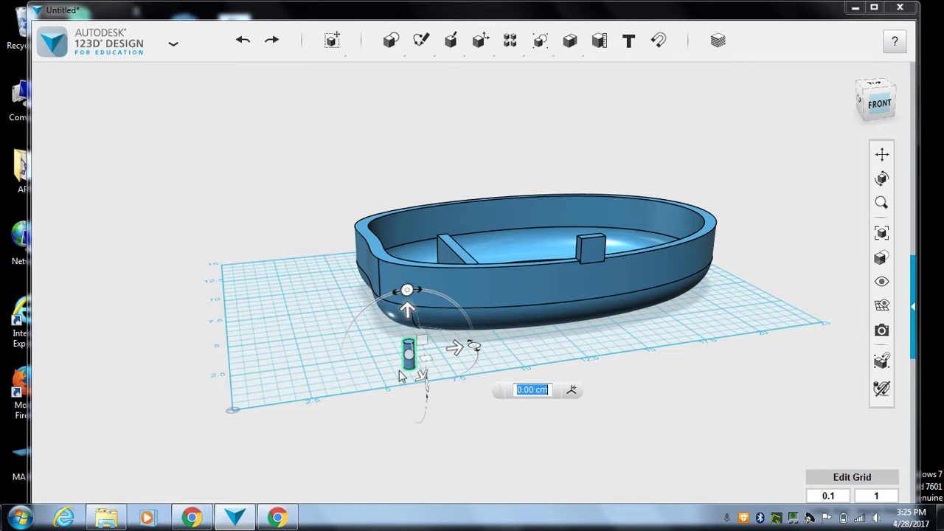
{"action": "left_click", "coordinate": [425, 391]}
{"action": "type", "text": "90"}
{"action": "key", "text": "Return"}
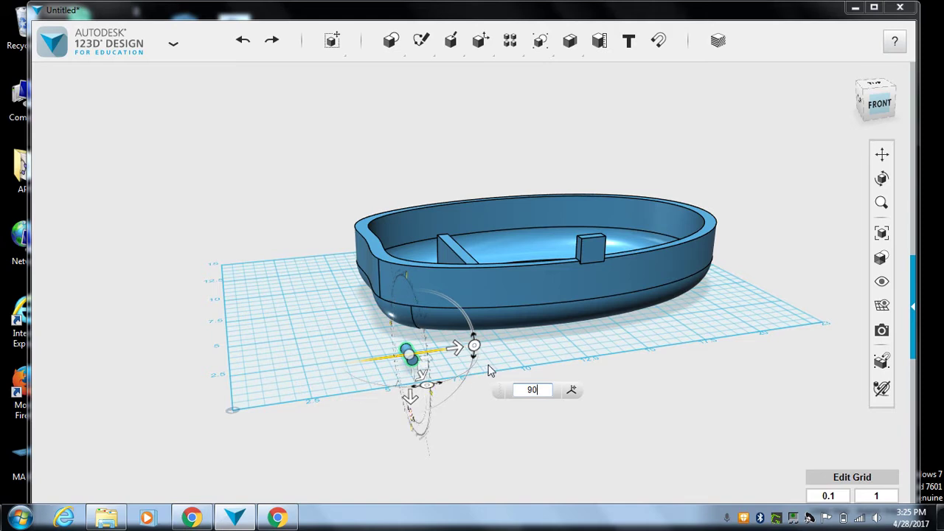
{"action": "left_click_drag", "start_coordinate": [411, 355], "coordinate": [589, 262]}
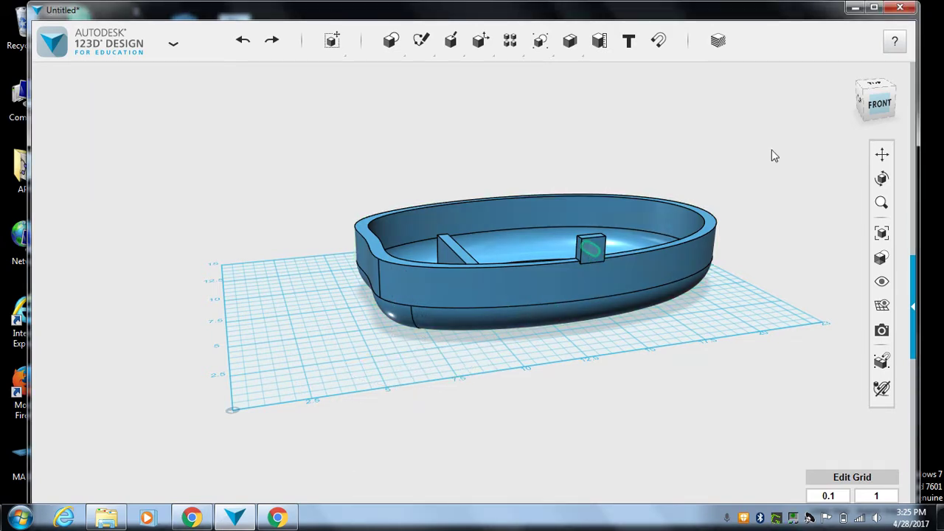
{"action": "left_click", "coordinate": [864, 92]}
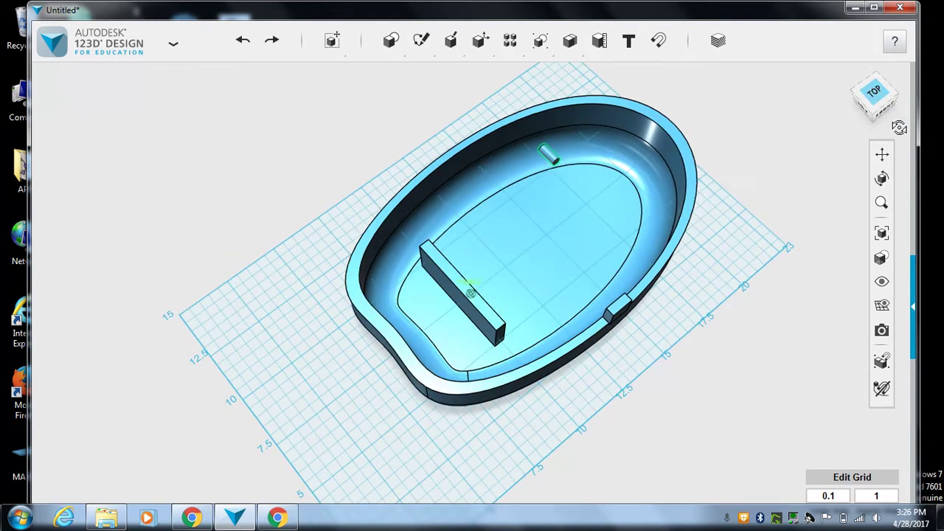
{"action": "left_click_drag", "start_coordinate": [551, 160], "coordinate": [625, 314]}
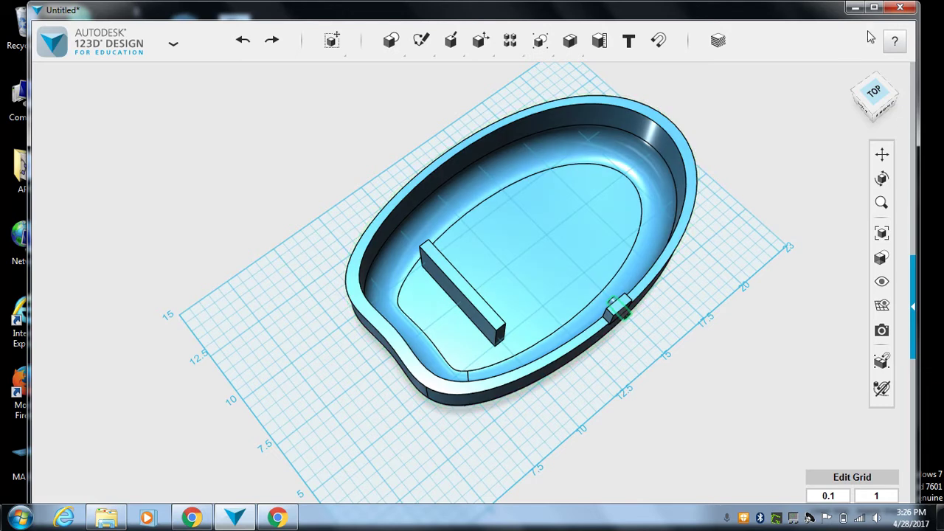
{"action": "left_click", "coordinate": [869, 103]}
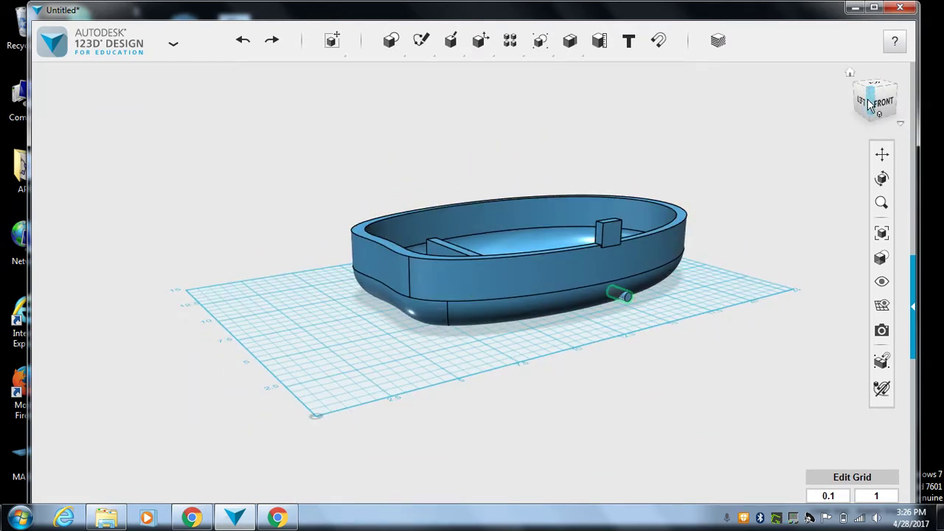
Step: Raise the cylinder toward the rim and slide it into the block
{"action": "mouse_move", "coordinate": [332, 41]}
{"action": "left_click", "coordinate": [331, 74]}
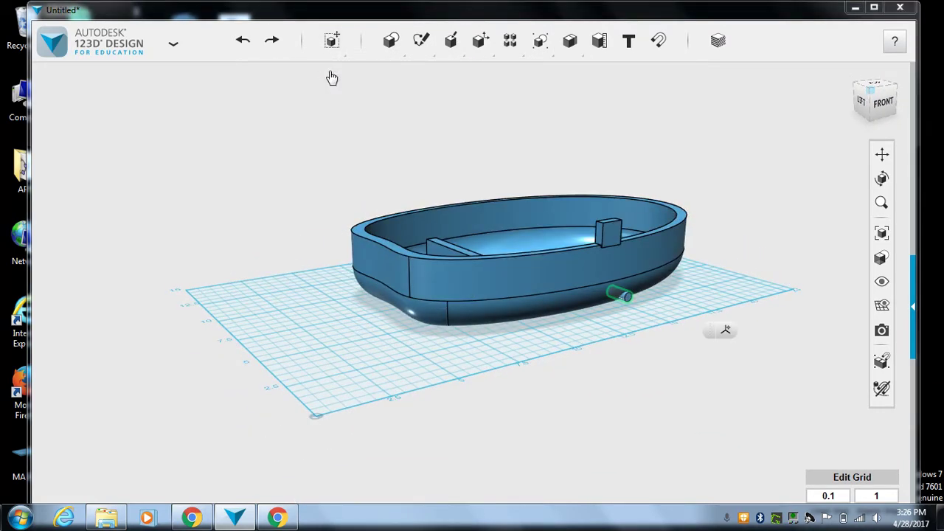
{"action": "left_click", "coordinate": [605, 288]}
{"action": "left_click_drag", "start_coordinate": [627, 255], "coordinate": [626, 188]}
{"action": "left_click_drag", "start_coordinate": [661, 248], "coordinate": [643, 248]}
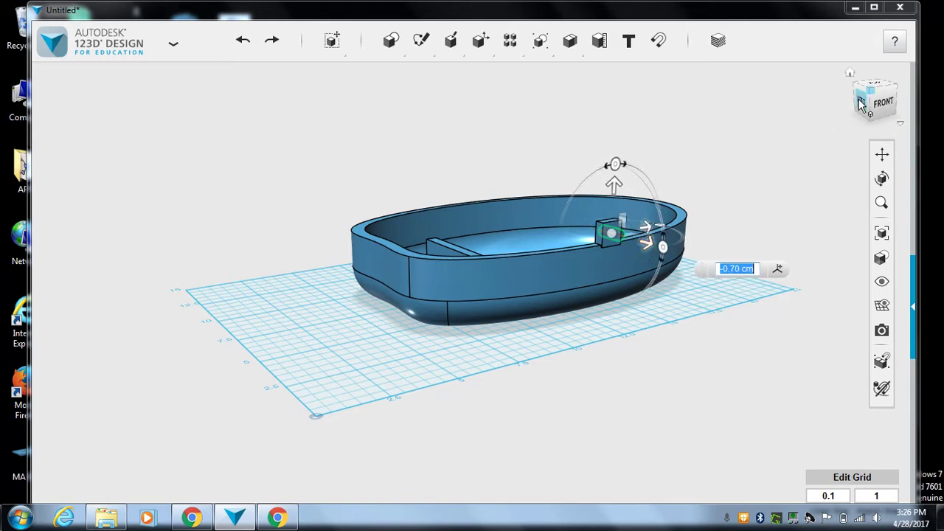
{"action": "left_click_drag", "start_coordinate": [854, 101], "coordinate": [903, 135]}
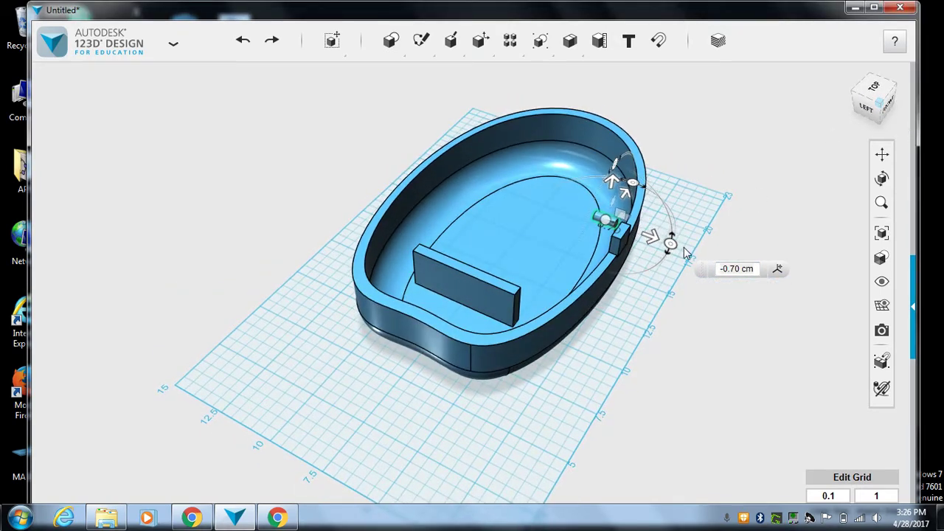
{"action": "left_click_drag", "start_coordinate": [653, 242], "coordinate": [671, 248]}
{"action": "left_click_drag", "start_coordinate": [647, 205], "coordinate": [635, 214]}
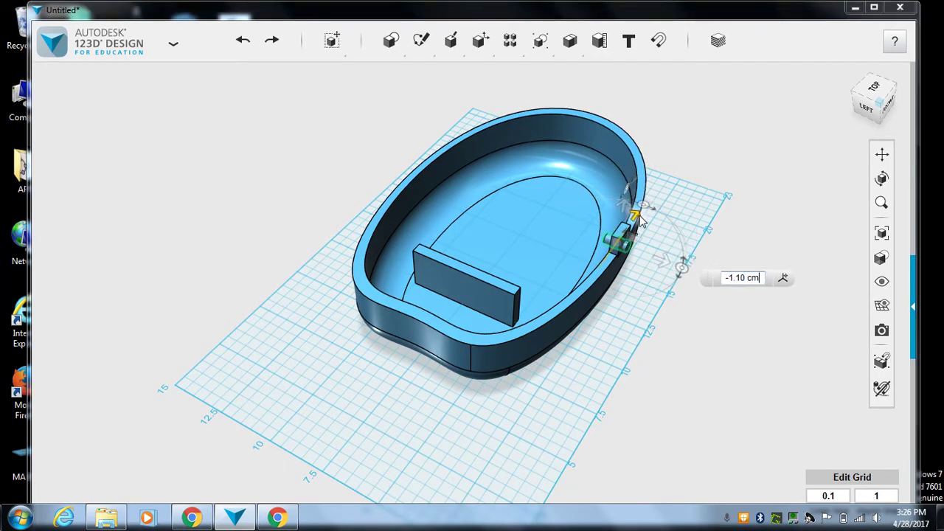
Step: Fine-tune the cylinder's height and sideways position from the front so it centres in the block
{"action": "left_click", "coordinate": [884, 111]}
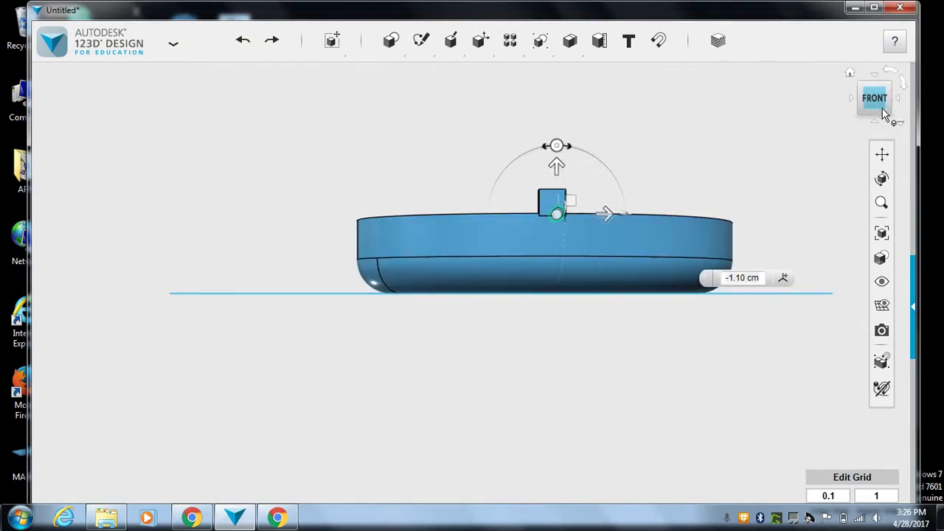
{"action": "left_click_drag", "start_coordinate": [556, 165], "coordinate": [557, 160]}
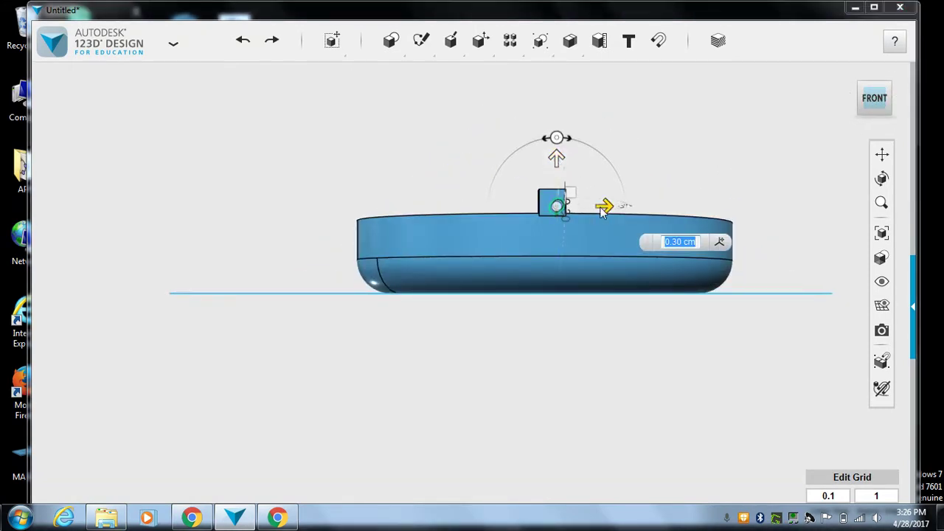
{"action": "left_click_drag", "start_coordinate": [604, 210], "coordinate": [598, 209]}
{"action": "left_click_drag", "start_coordinate": [552, 160], "coordinate": [551, 155]}
{"action": "left_click", "coordinate": [679, 143]}
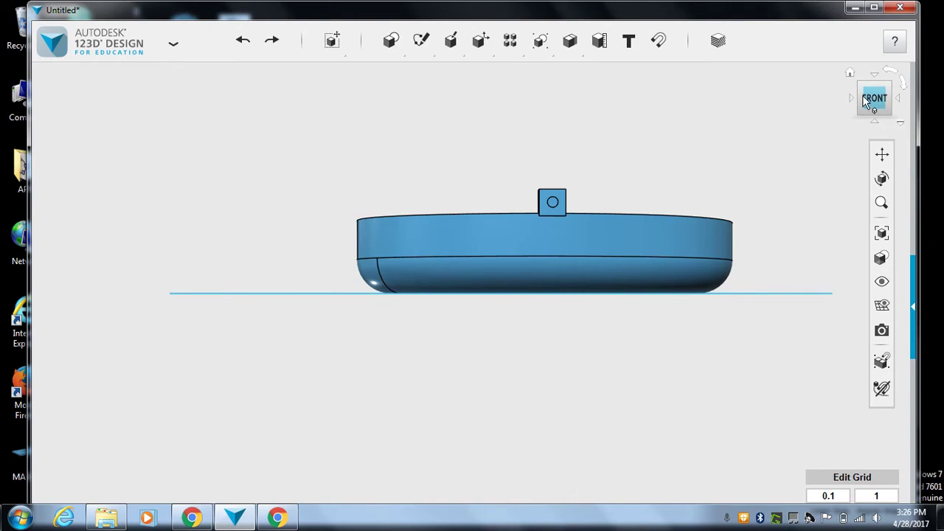
{"action": "left_click_drag", "start_coordinate": [867, 102], "coordinate": [895, 149]}
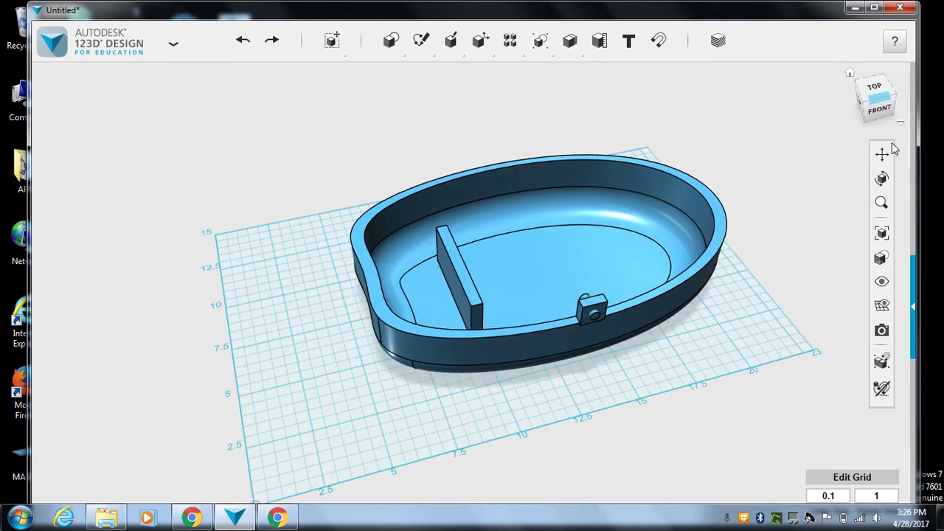
Step: Subtract the cylinder from the hull to cut a round hole through the rim block
{"action": "mouse_move", "coordinate": [538, 43]}
{"action": "mouse_move", "coordinate": [569, 43]}
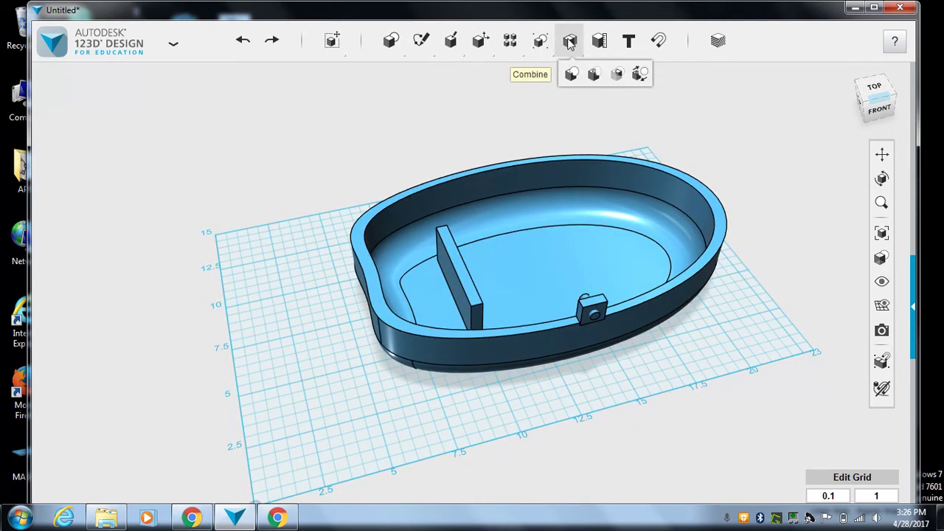
{"action": "left_click", "coordinate": [594, 74]}
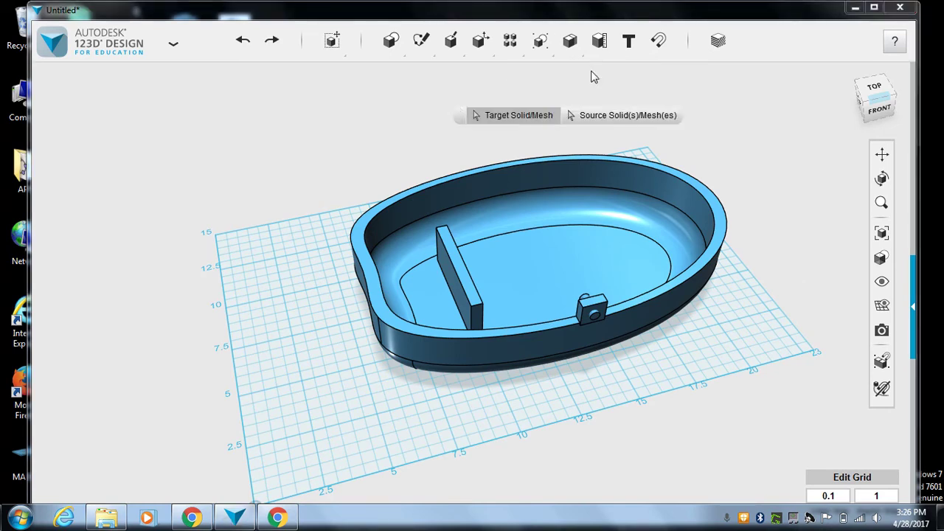
{"action": "left_click", "coordinate": [580, 307]}
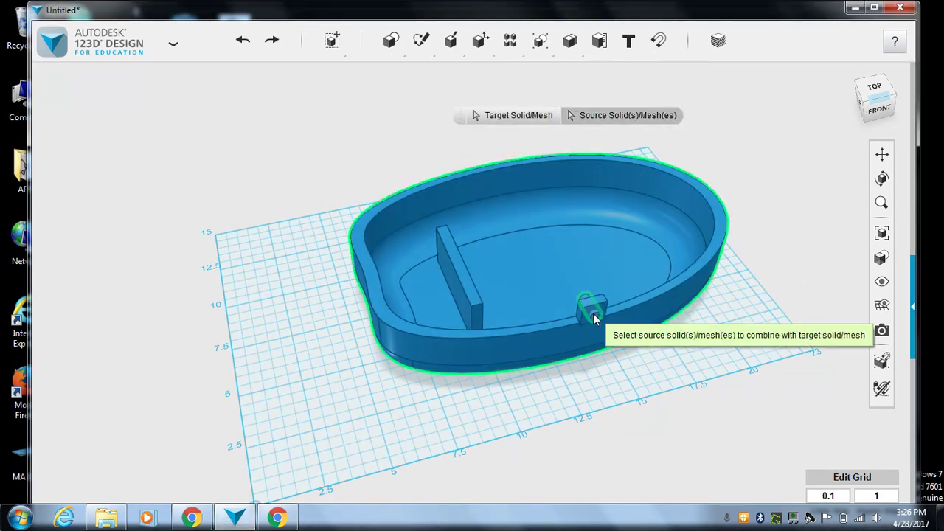
{"action": "left_click", "coordinate": [666, 381]}
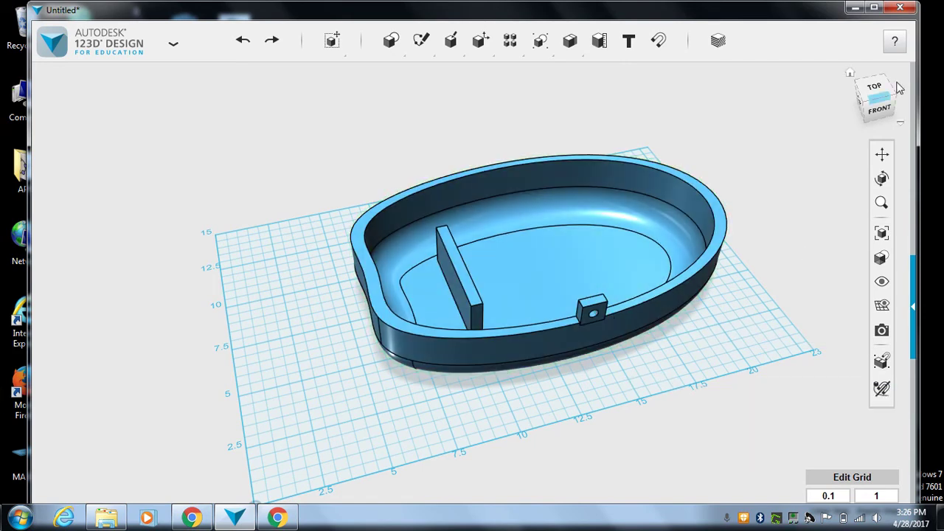
{"action": "left_click_drag", "start_coordinate": [880, 103], "coordinate": [867, 99]}
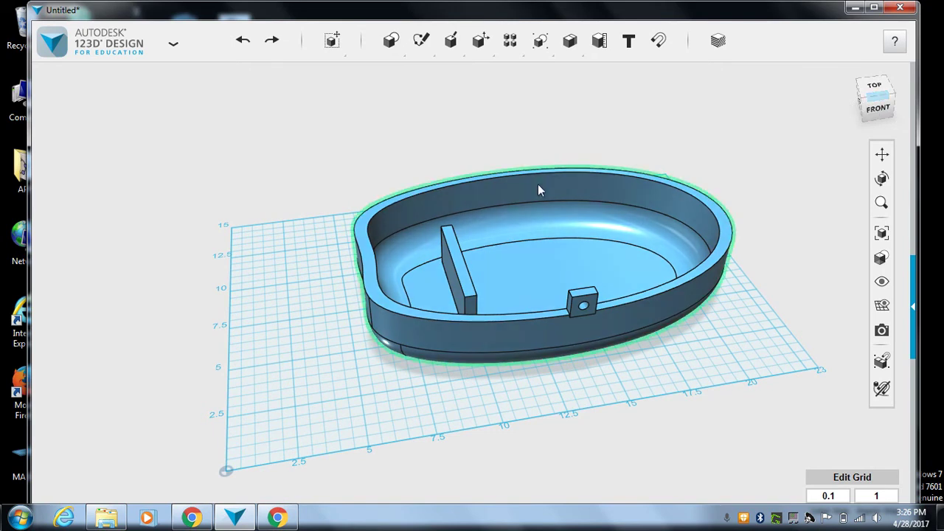